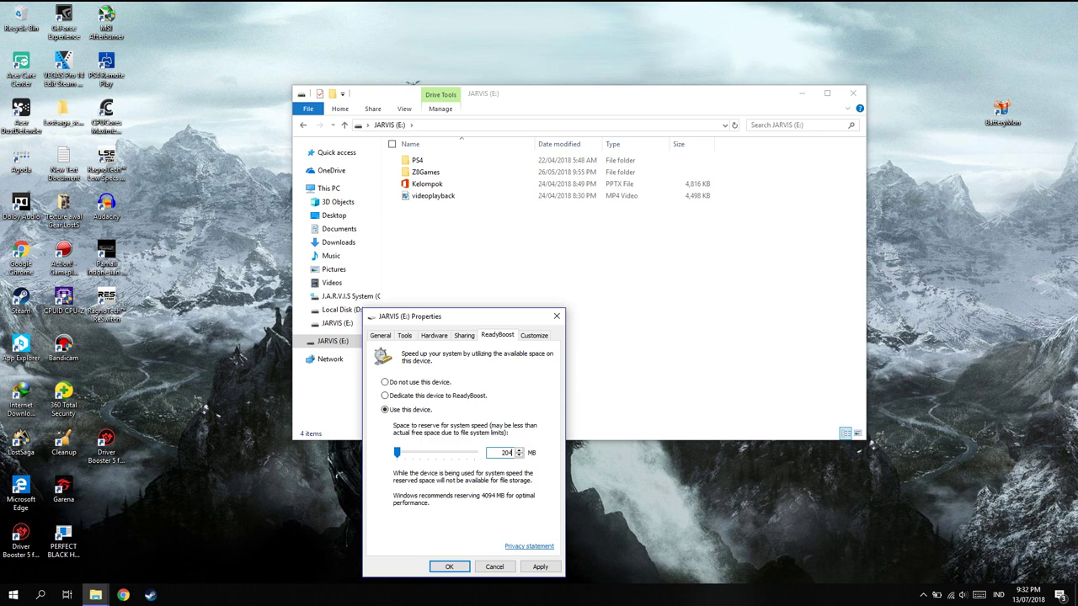
Apply a 2048 MB ReadyBoost reservation on the JARVIS (E:) drive, then close its properties and the drive window
{"action": "left_click", "coordinate": [545, 566]}
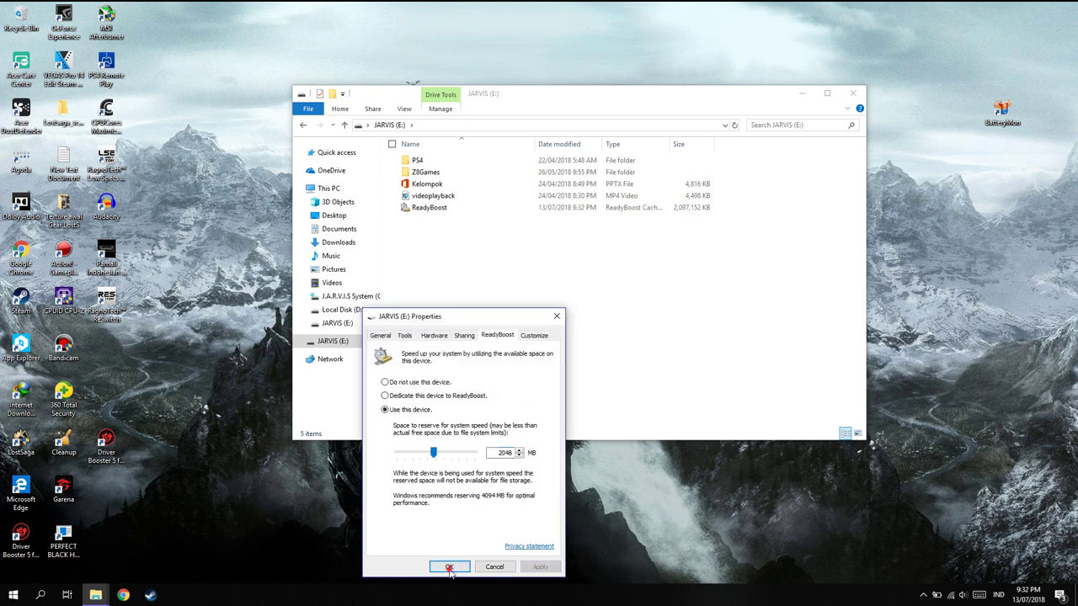
{"action": "left_click", "coordinate": [450, 568]}
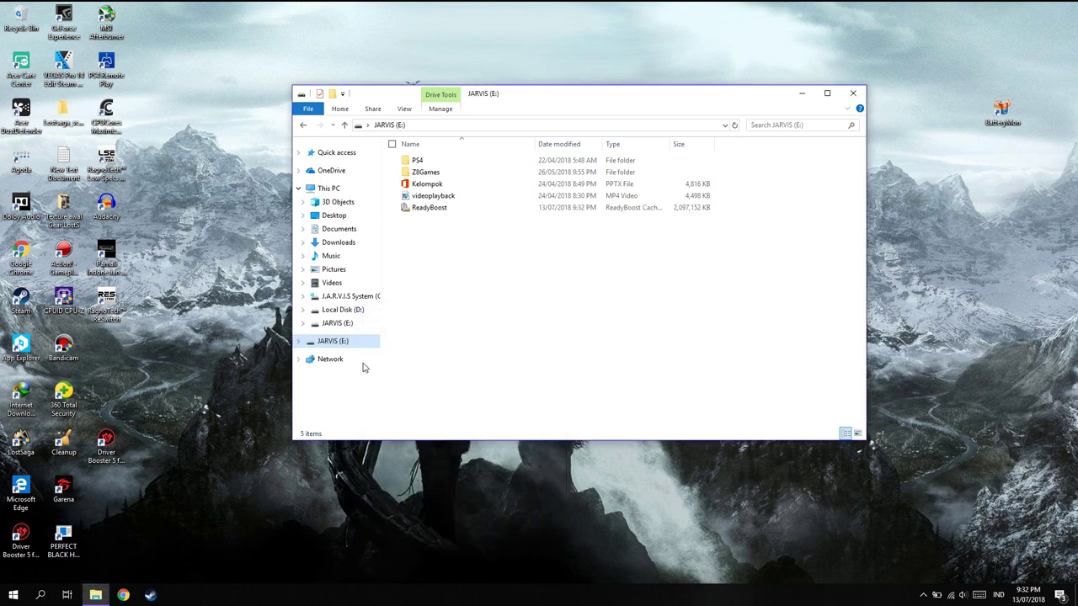
{"action": "left_click", "coordinate": [855, 94]}
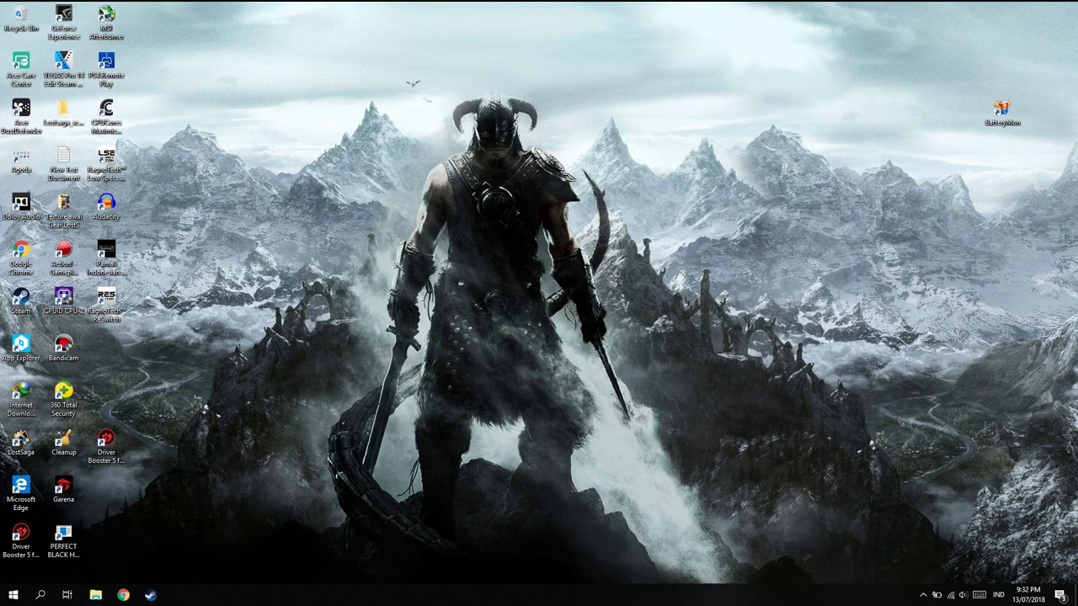
Start a new power plan in Power Options based on High performance and name it "geming mode"
{"action": "right_click", "coordinate": [936, 595]}
{"action": "left_click", "coordinate": [922, 573]}
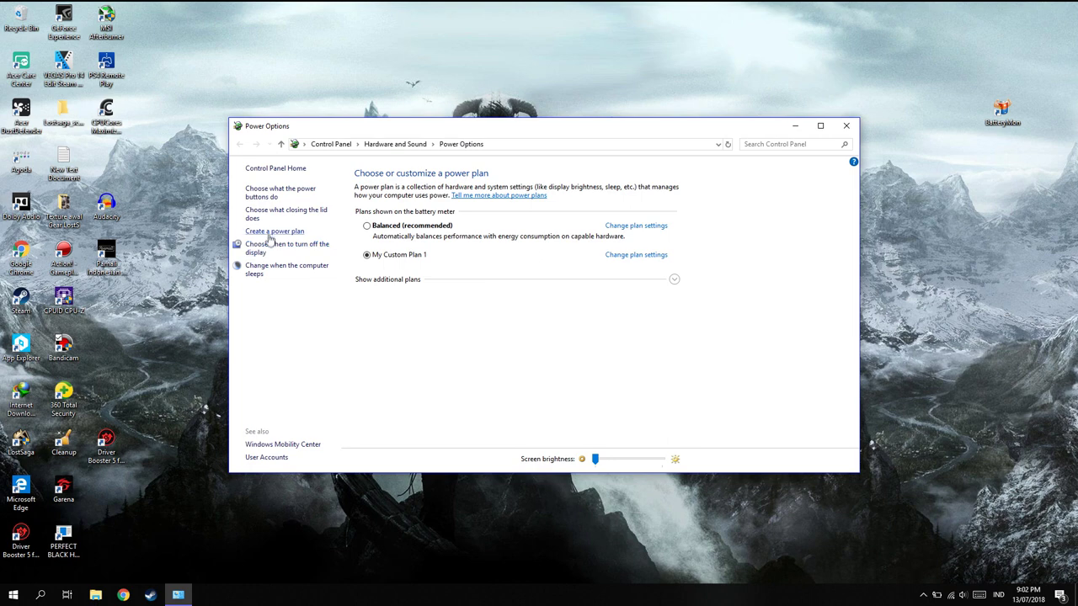
{"action": "left_click", "coordinate": [271, 232]}
{"action": "left_click", "coordinate": [488, 316]}
{"action": "left_click_drag", "start_coordinate": [441, 316], "coordinate": [384, 317]}
{"action": "key", "text": "BackSpace"}
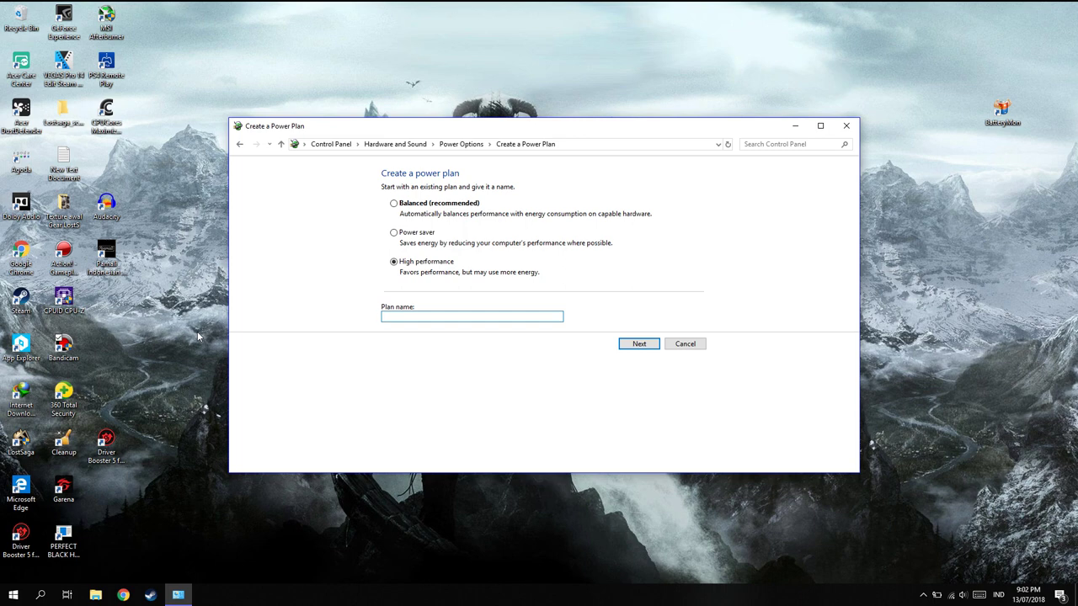
{"action": "type", "text": "geming mode"}
{"action": "left_click", "coordinate": [639, 343]}
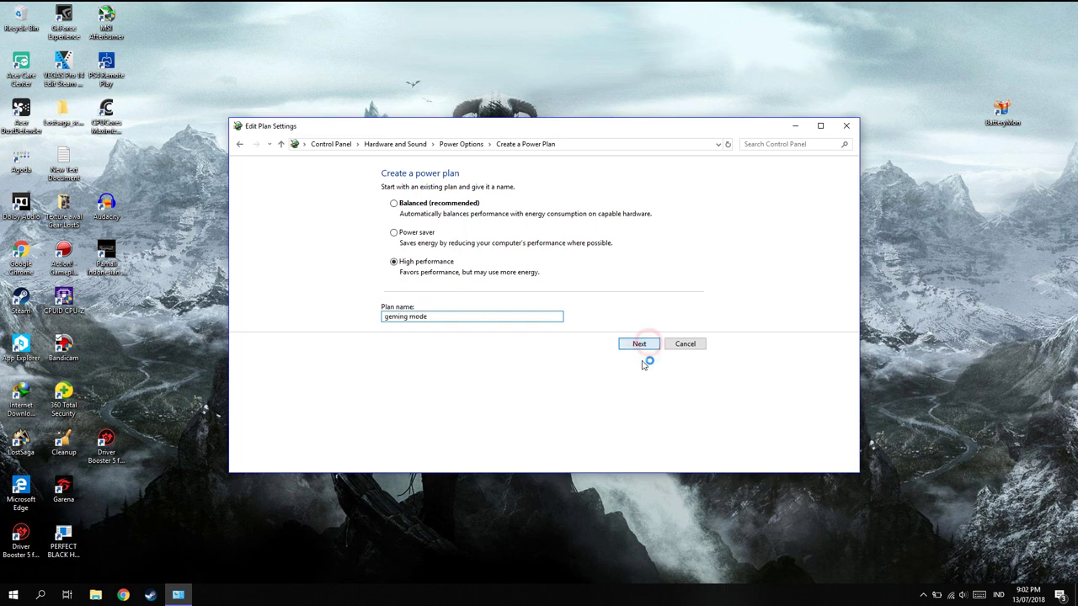
Set display turn-off and computer sleep on battery to Never, create the plan, and close Power Options
{"action": "left_click", "coordinate": [530, 229]}
{"action": "left_click", "coordinate": [496, 368]}
{"action": "left_click", "coordinate": [522, 255]}
{"action": "left_click", "coordinate": [520, 395]}
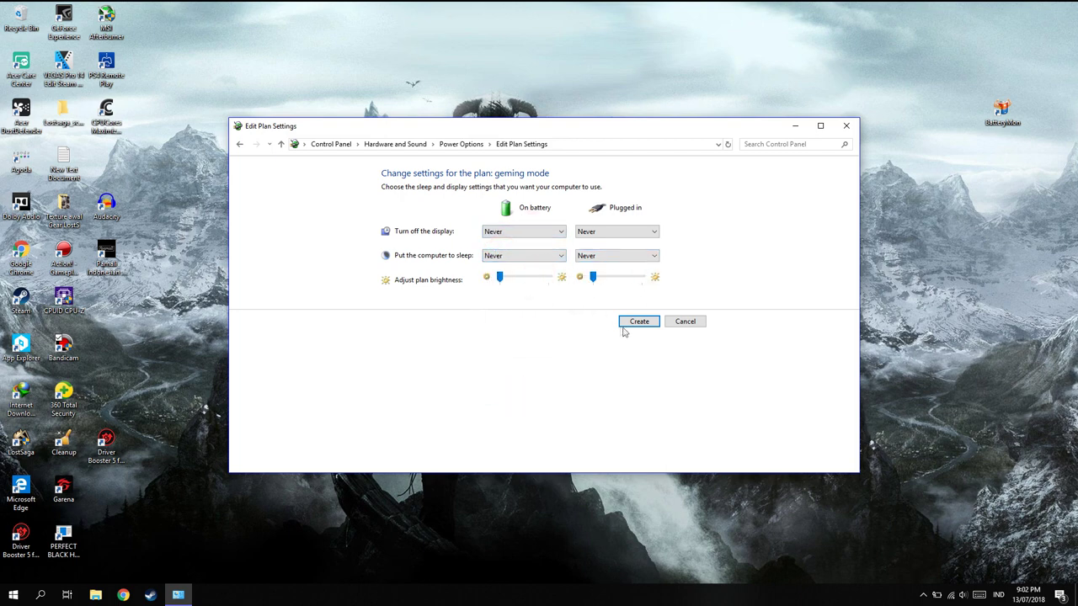
{"action": "left_click", "coordinate": [640, 322]}
{"action": "key", "text": "alt+F4"}
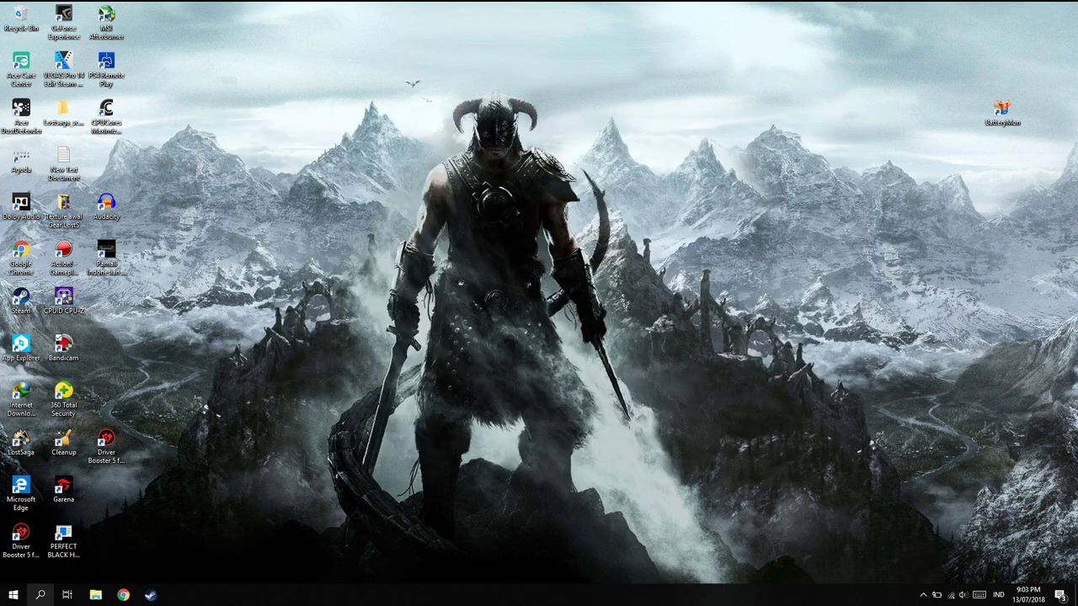
Find and open Acer Quick Access, look at the CoolBoost setting, and close it
{"action": "left_click", "coordinate": [12, 594]}
{"action": "type", "text": "acer"}
{"action": "left_click", "coordinate": [91, 291]}
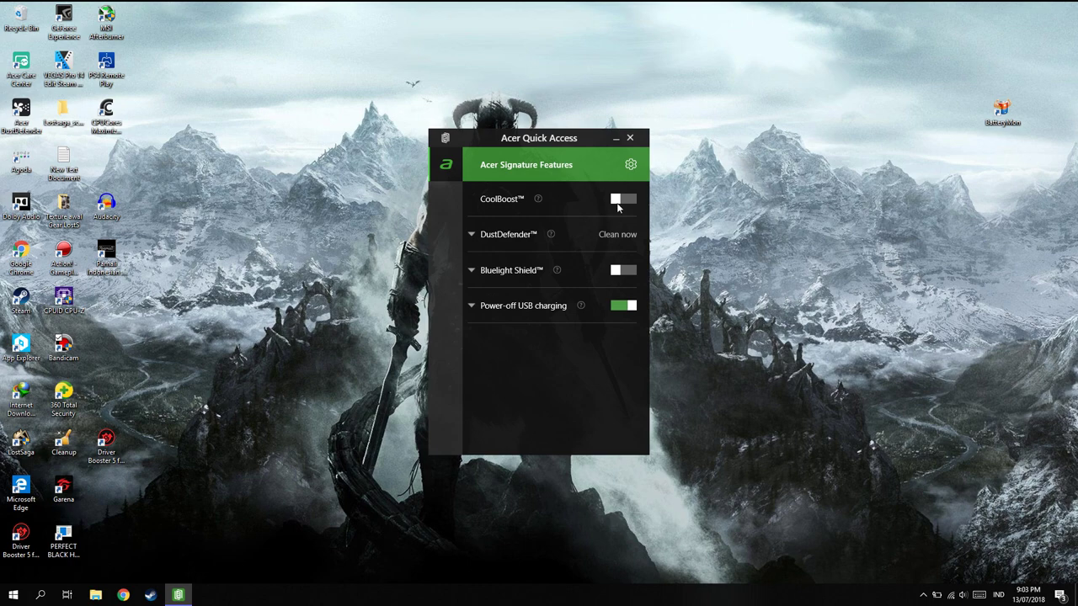
{"action": "left_click", "coordinate": [630, 138]}
Open Acer DustDefender, start a fan cleaning immediately, and close it
{"action": "key", "text": "super"}
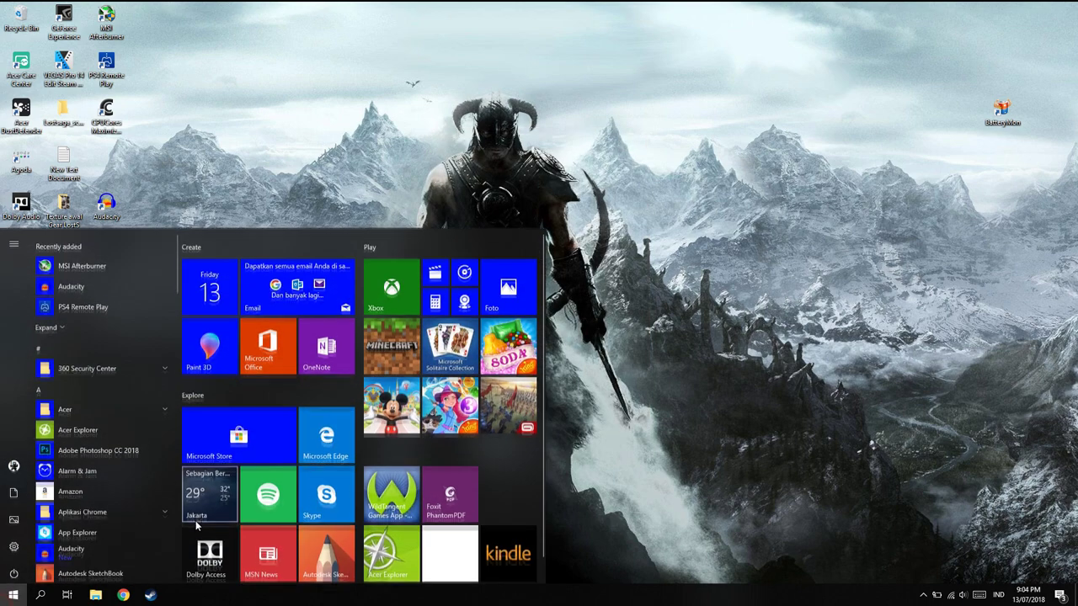
{"action": "type", "text": "dust"}
{"action": "key", "text": "Return"}
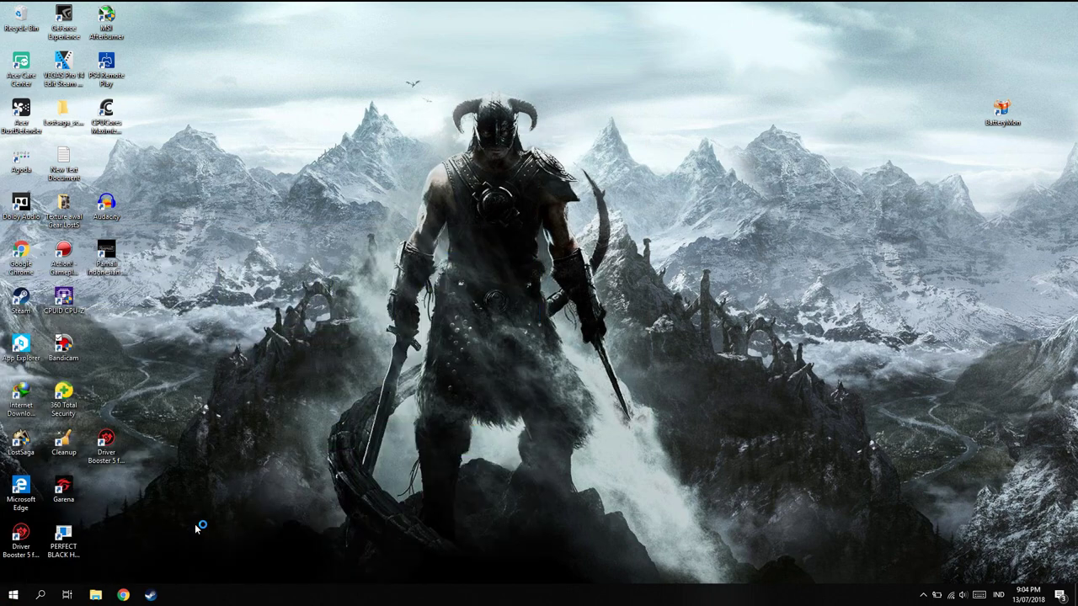
{"action": "left_click", "coordinate": [650, 349]}
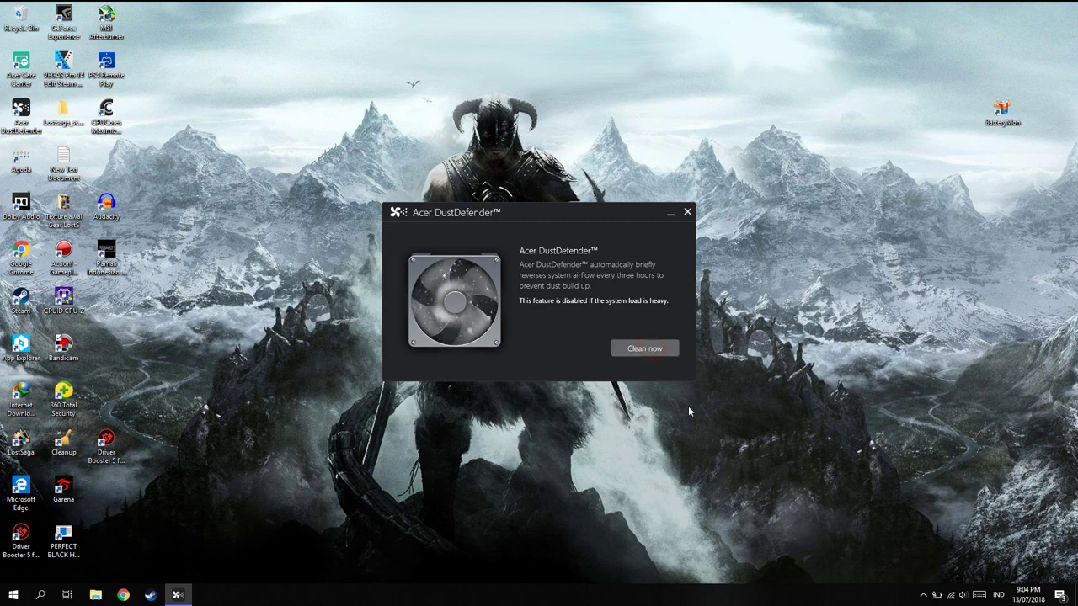
{"action": "left_click", "coordinate": [645, 349]}
{"action": "left_click", "coordinate": [688, 213]}
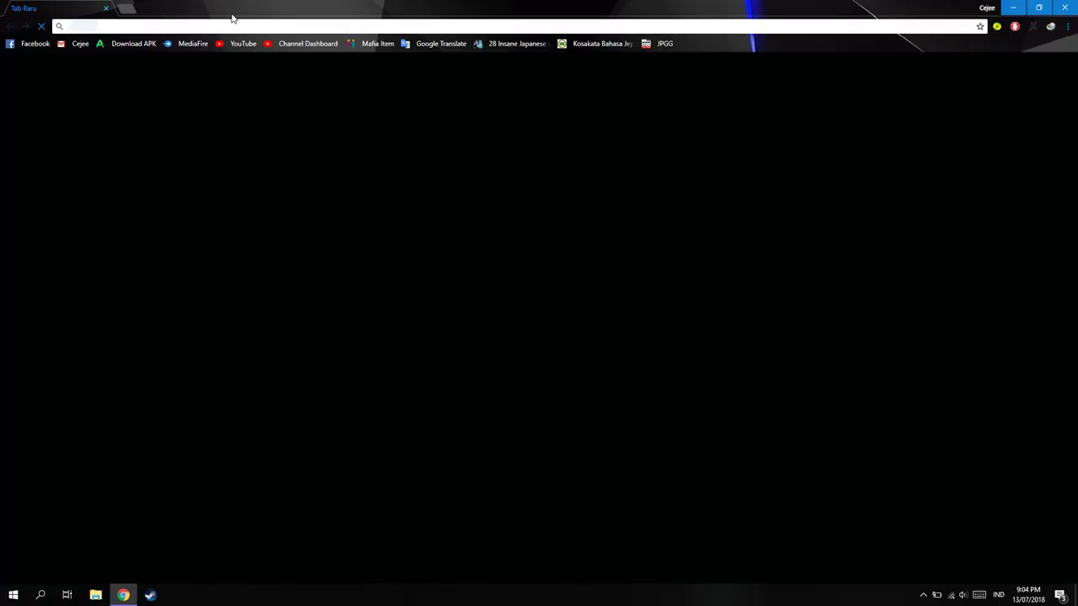
In Chrome, search for "amd display driver", open AMD's driver download page, and dismiss the cookie notice
{"action": "type", "text": "amd display"}
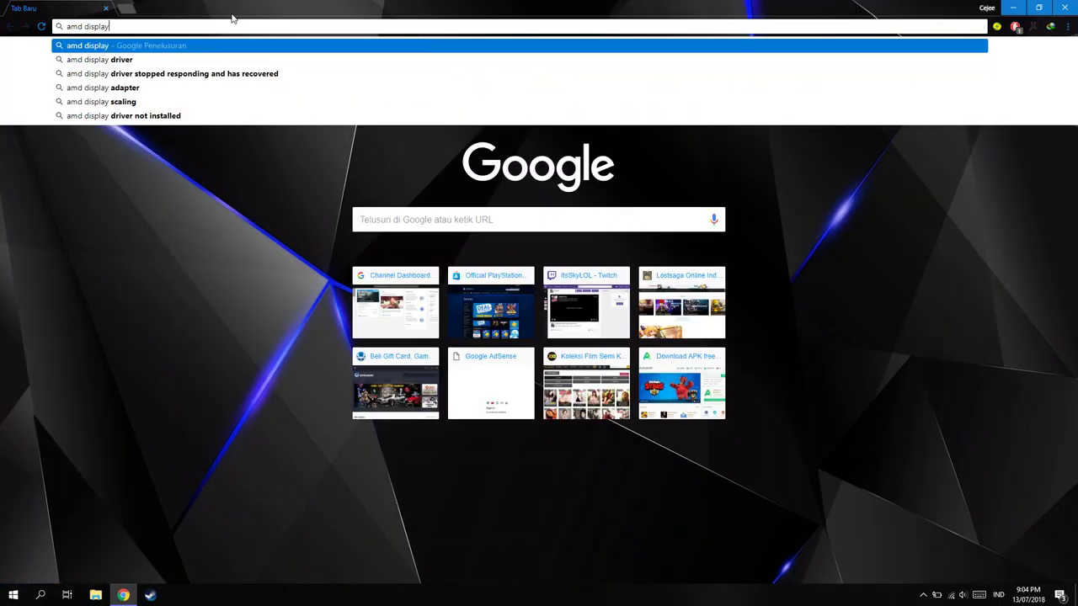
{"action": "key", "text": "Down"}
{"action": "key", "text": "Return"}
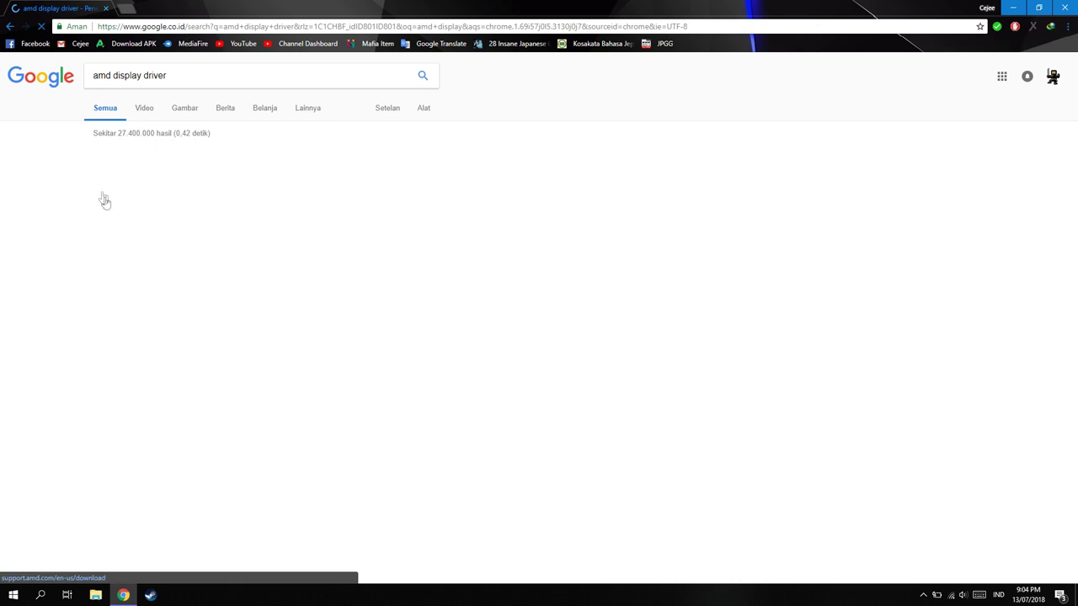
{"action": "left_click", "coordinate": [149, 158]}
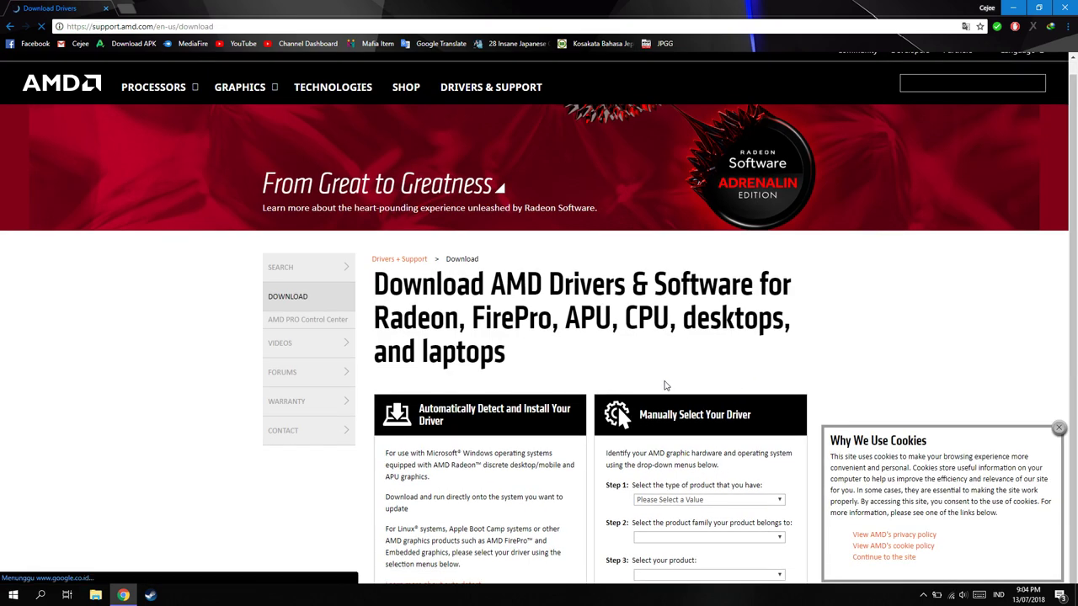
{"action": "left_click", "coordinate": [1059, 428]}
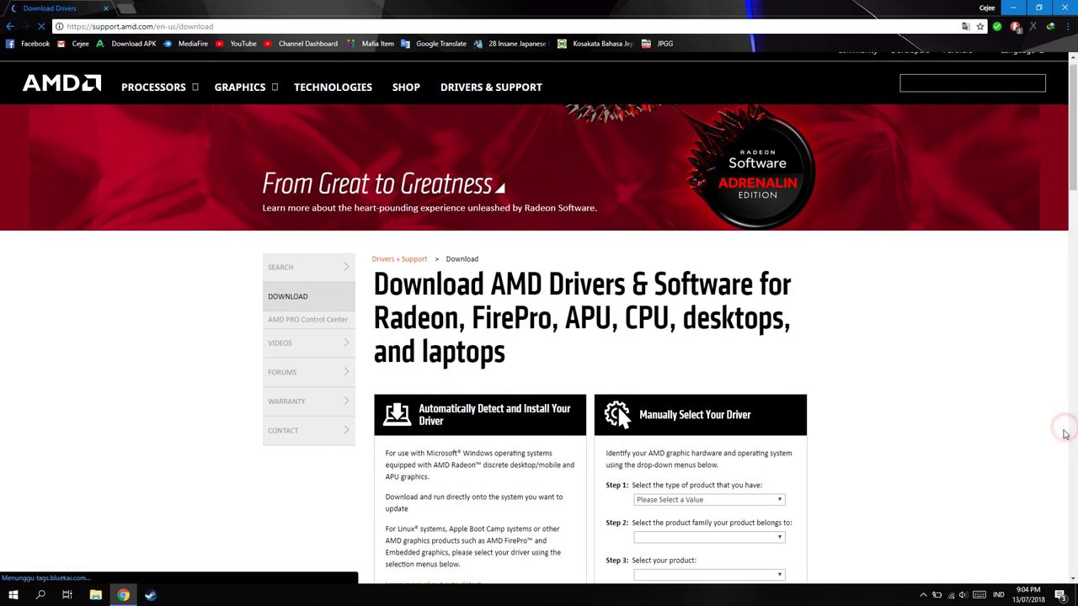
Examine AMD's download page for the automatic detection, manual driver selection and latest driver sections
{"action": "scroll", "coordinate": [840, 393], "scroll_direction": "down", "scroll_amount": 3}
{"action": "scroll", "coordinate": [547, 320], "scroll_direction": "down", "scroll_amount": 2}
{"action": "scroll", "coordinate": [589, 312], "scroll_direction": "up", "scroll_amount": 3}
{"action": "scroll", "coordinate": [585, 294], "scroll_direction": "down", "scroll_amount": 3}
{"action": "scroll", "coordinate": [409, 176], "scroll_direction": "up", "scroll_amount": 3}
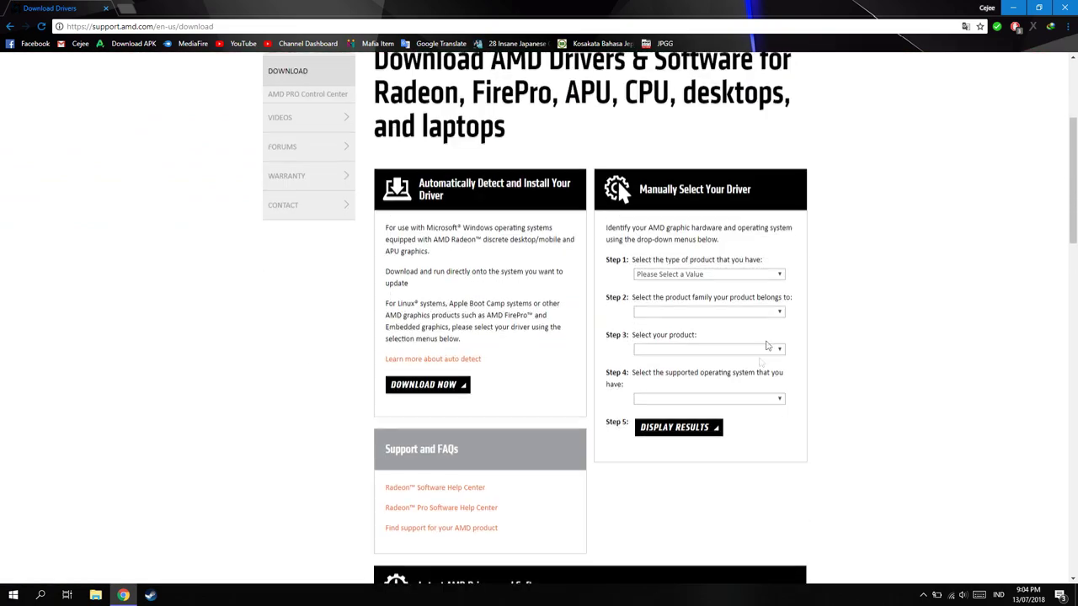
{"action": "scroll", "coordinate": [756, 294], "scroll_direction": "down", "scroll_amount": 10}
{"action": "scroll", "coordinate": [756, 300], "scroll_direction": "down", "scroll_amount": 3}
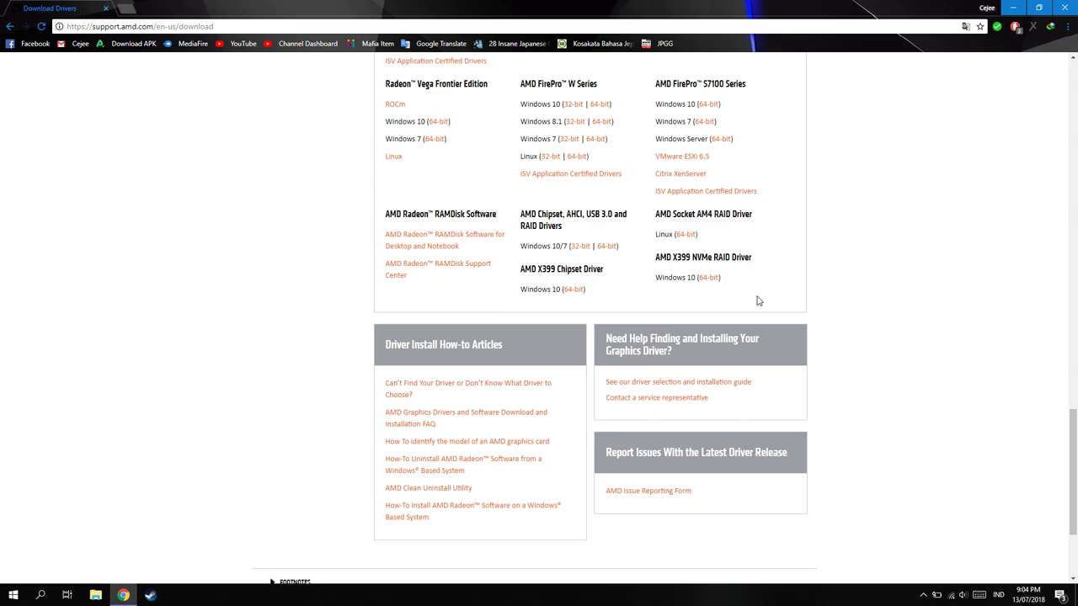
{"action": "scroll", "coordinate": [749, 270], "scroll_direction": "up", "scroll_amount": 15}
{"action": "scroll", "coordinate": [739, 244], "scroll_direction": "up", "scroll_amount": 1}
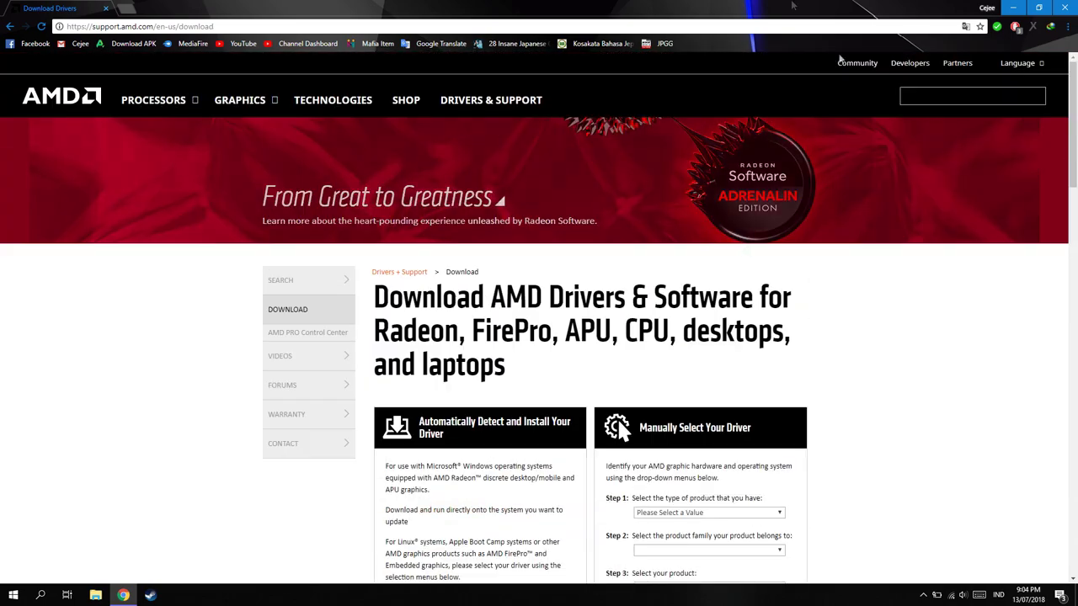
Search the web for "nvidia driver" and open the GeForce drivers page
{"action": "left_click", "coordinate": [199, 26]}
{"action": "type", "text": "nv"}
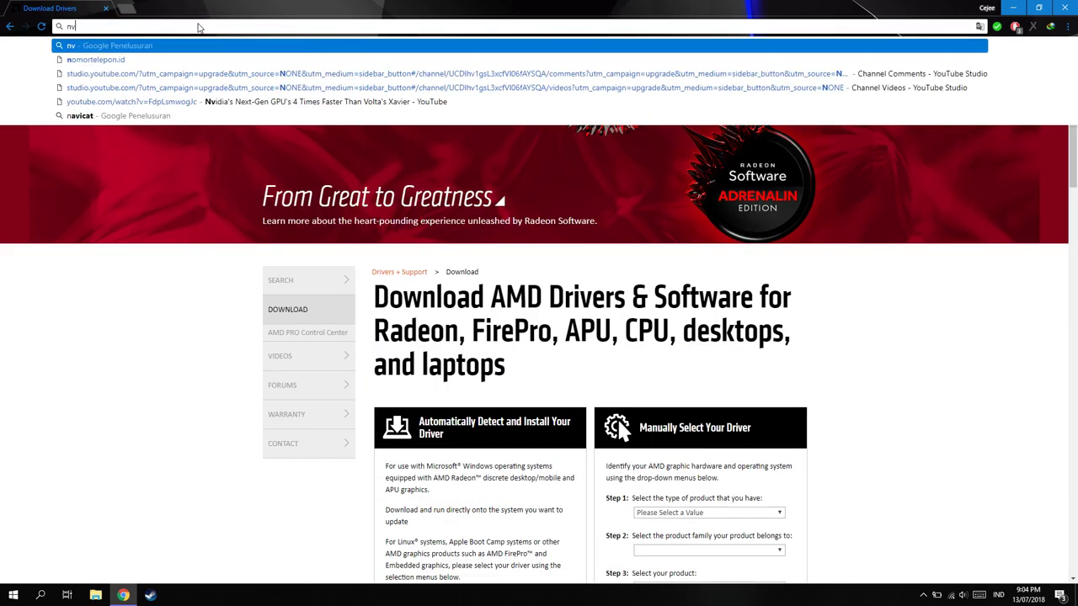
{"action": "type", "text": "idia driver"}
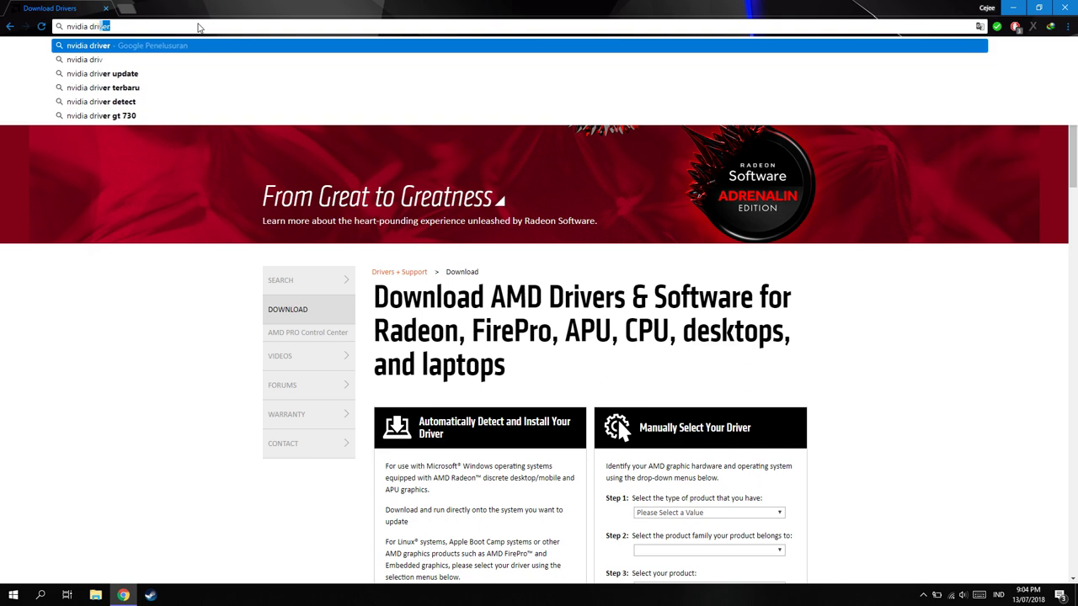
{"action": "key", "text": "Return"}
{"action": "left_click", "coordinate": [163, 157]}
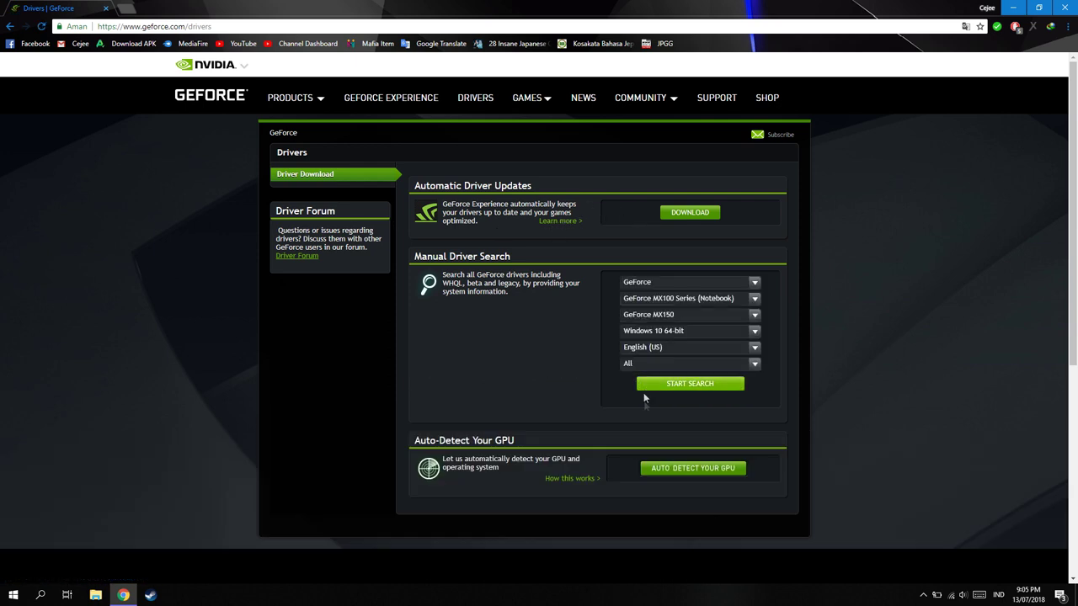
Set the manual driver search to GeForce, GeForce 900M Series (Notebooks), and GeForce GTX 960M
{"action": "left_click", "coordinate": [674, 282]}
{"action": "left_click", "coordinate": [662, 306]}
{"action": "left_click", "coordinate": [666, 282]}
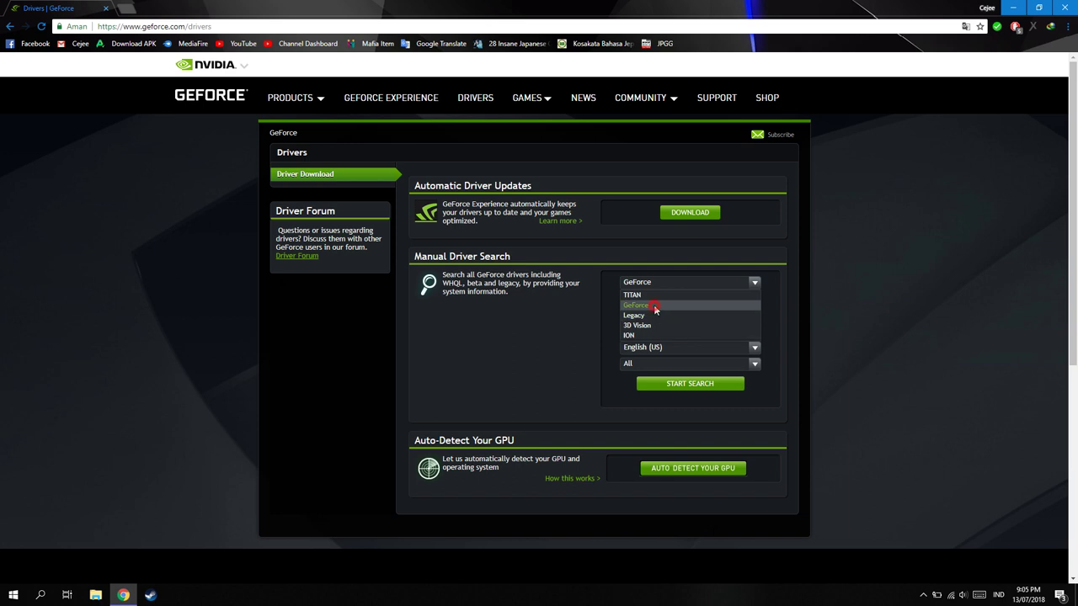
{"action": "left_click", "coordinate": [656, 306]}
{"action": "left_click", "coordinate": [671, 299]}
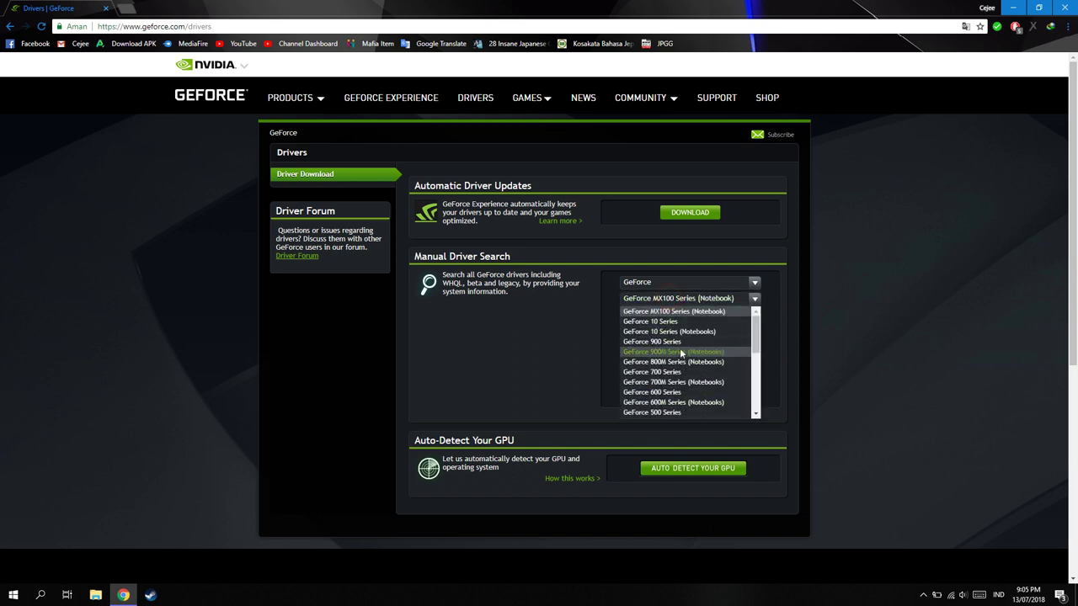
{"action": "left_click", "coordinate": [679, 354]}
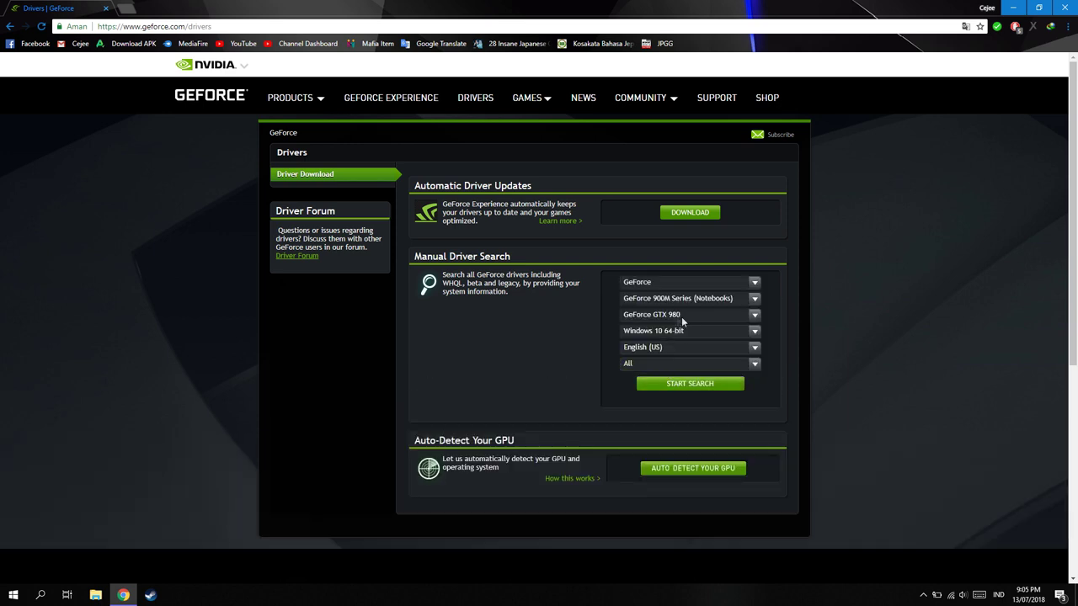
{"action": "left_click", "coordinate": [681, 314]}
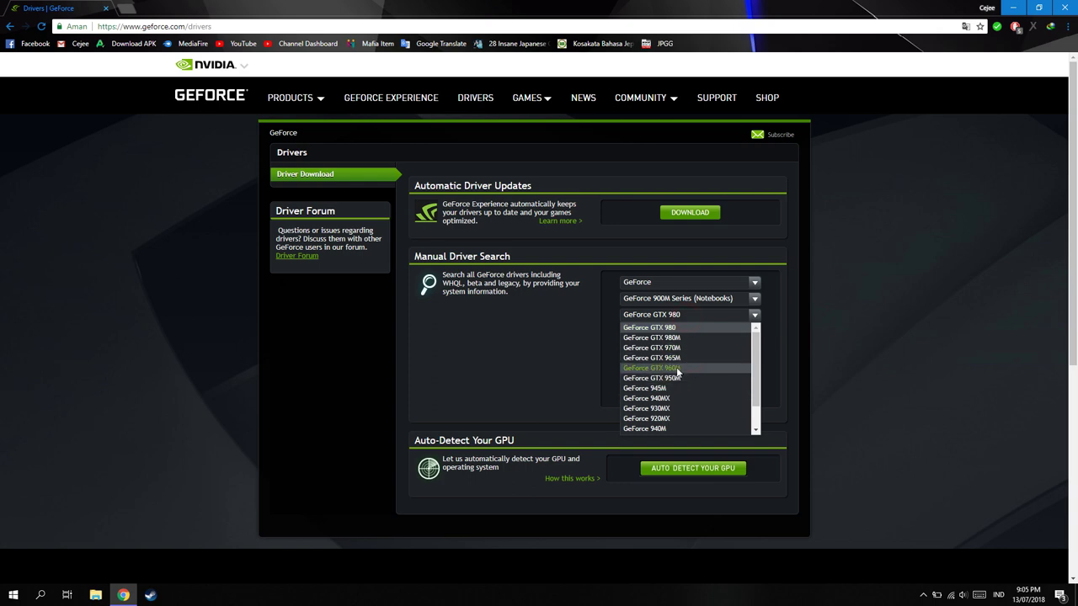
{"action": "left_click", "coordinate": [678, 368]}
{"action": "left_click", "coordinate": [689, 333]}
{"action": "left_click", "coordinate": [689, 334]}
Open the System page in Control Panel to check the Windows edition and system type, then close it
{"action": "key", "text": "super"}
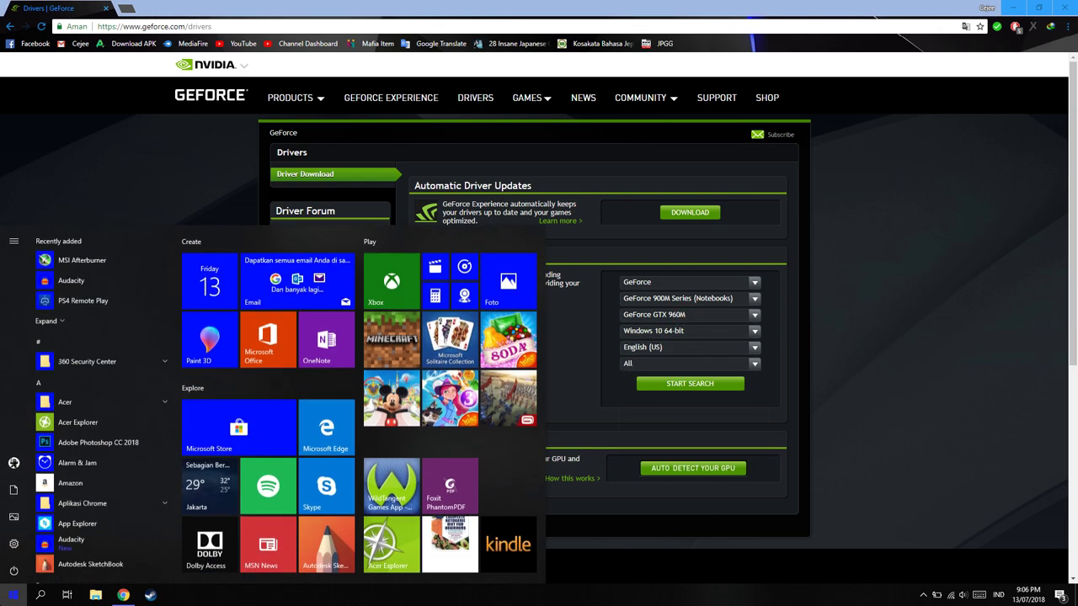
{"action": "type", "text": "control"}
{"action": "key", "text": "Return"}
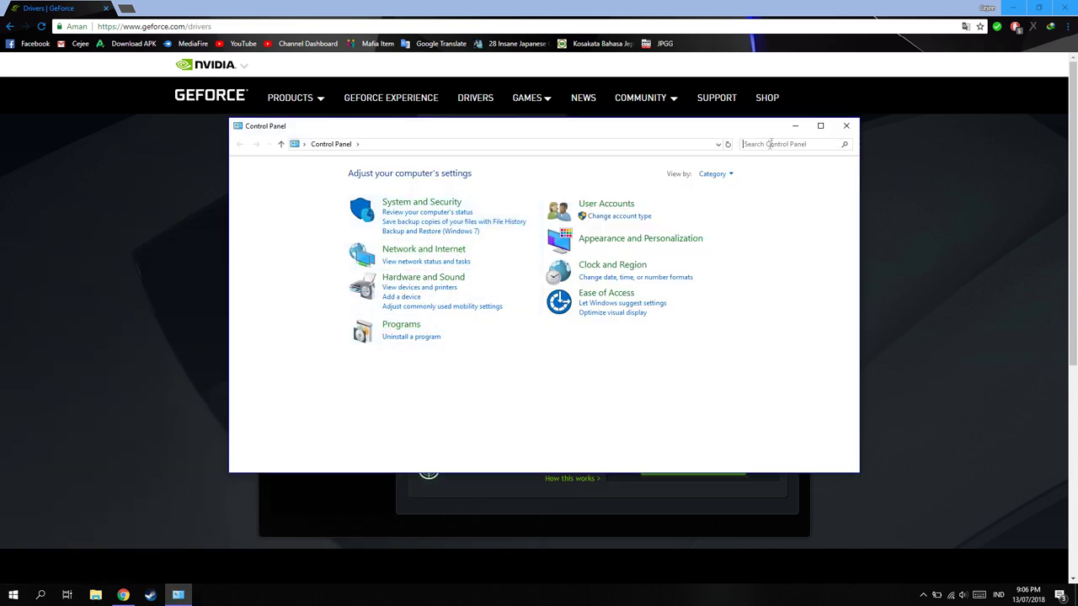
{"action": "left_click", "coordinate": [775, 143]}
{"action": "type", "text": "sys"}
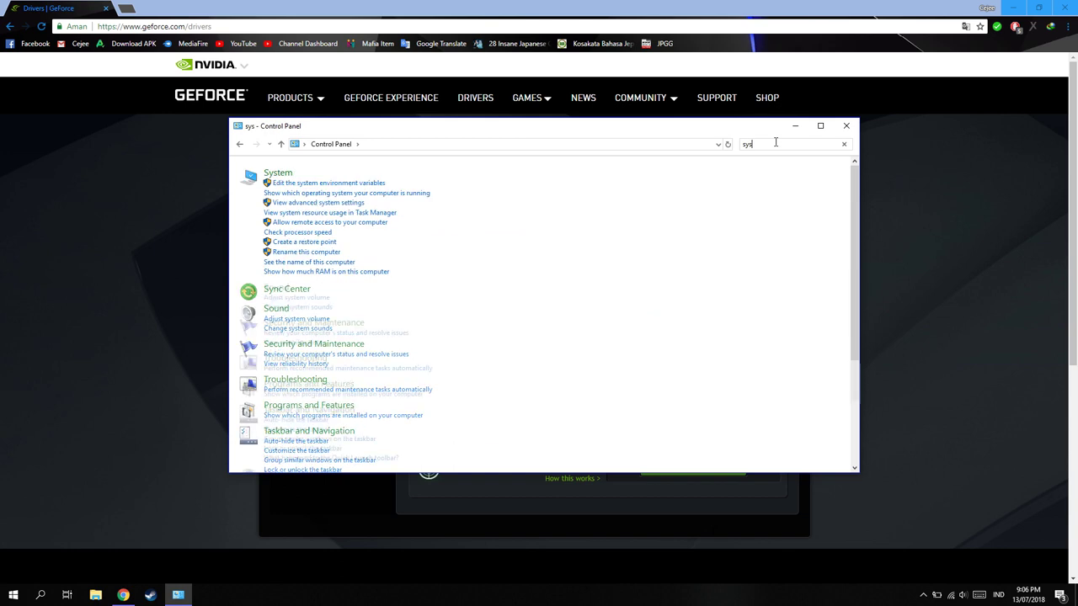
{"action": "left_click", "coordinate": [285, 175]}
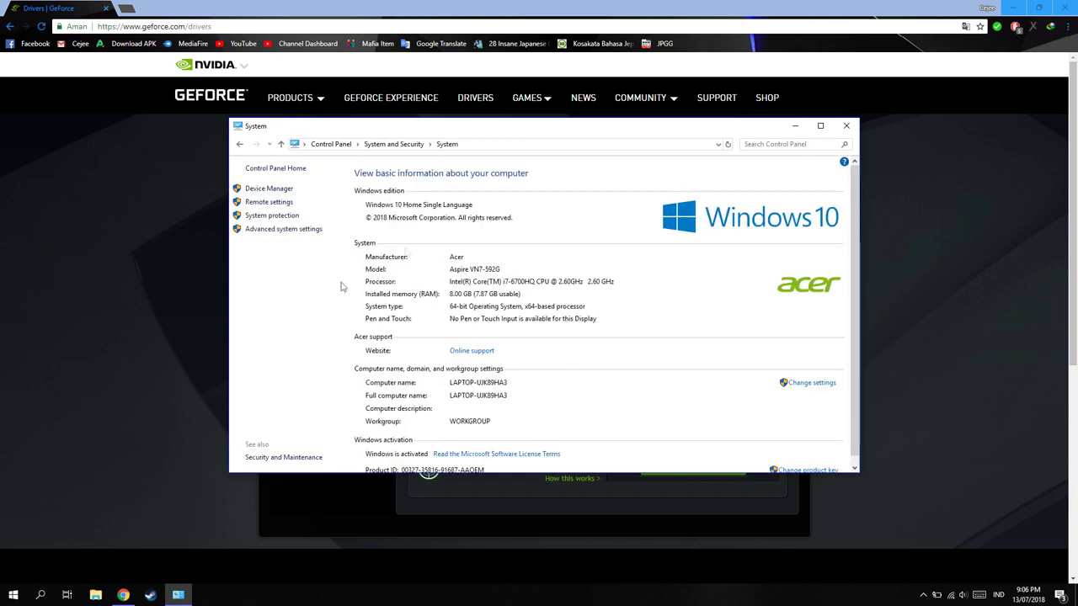
{"action": "left_click", "coordinate": [847, 128]}
Keep Windows 10 64-bit as the operating system, run the manual driver search, and look through the results
{"action": "left_click", "coordinate": [689, 332]}
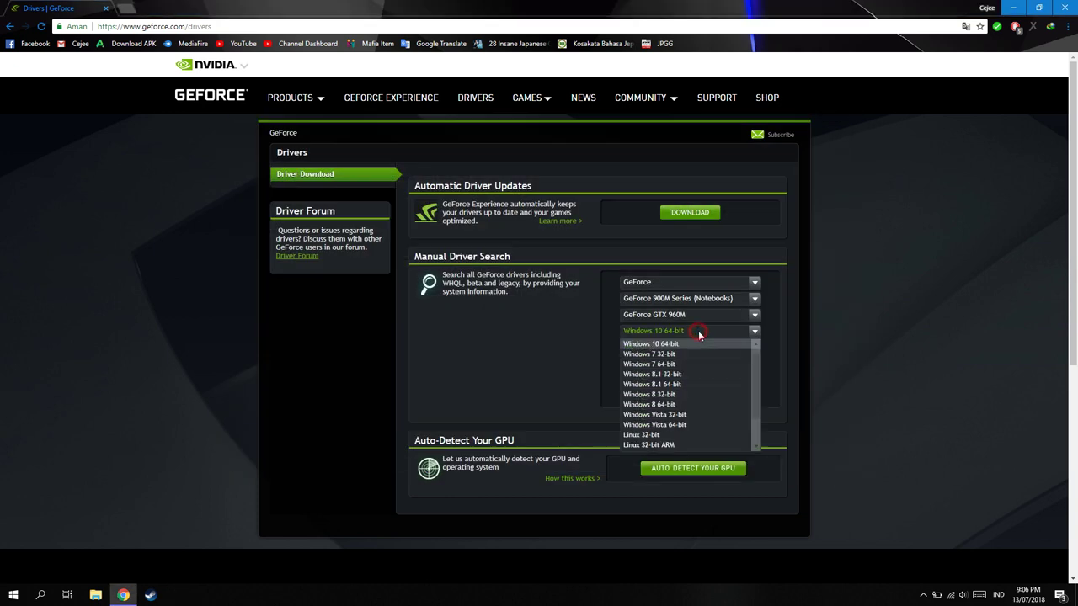
{"action": "scroll", "coordinate": [684, 396], "scroll_direction": "down", "scroll_amount": 3}
{"action": "scroll", "coordinate": [685, 419], "scroll_direction": "up", "scroll_amount": 5}
{"action": "left_click", "coordinate": [680, 333]}
{"action": "left_click", "coordinate": [679, 384]}
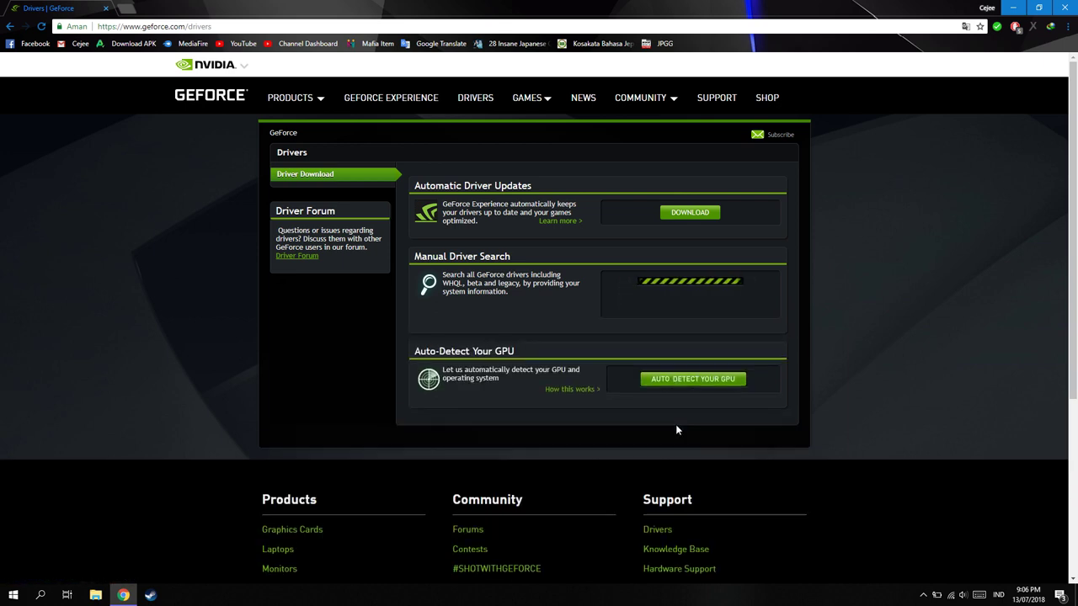
{"action": "scroll", "coordinate": [677, 404], "scroll_direction": "down", "scroll_amount": 3}
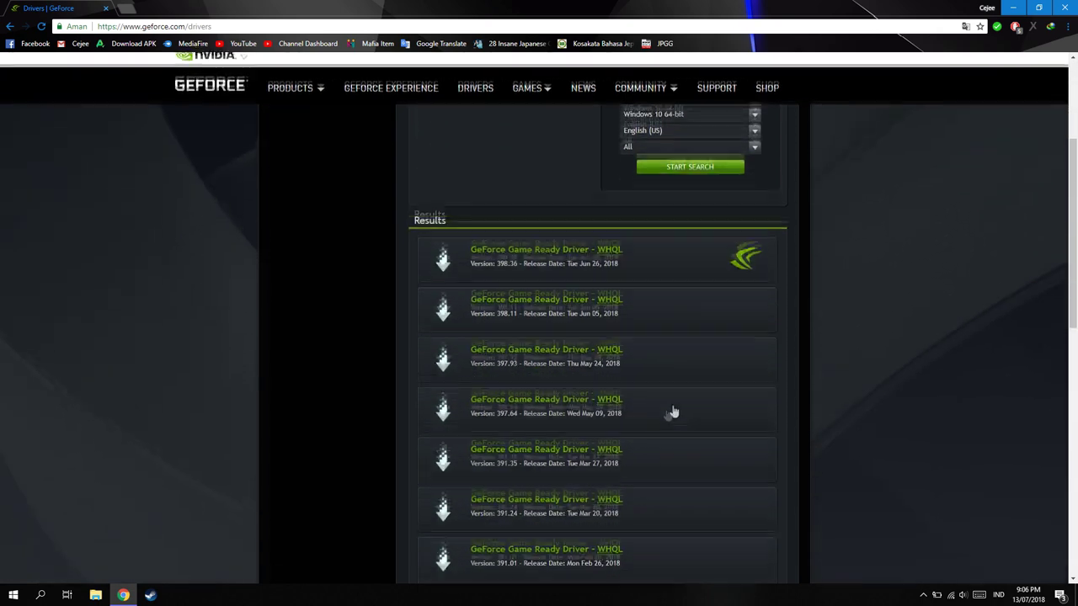
{"action": "scroll", "coordinate": [525, 224], "scroll_direction": "down", "scroll_amount": 1}
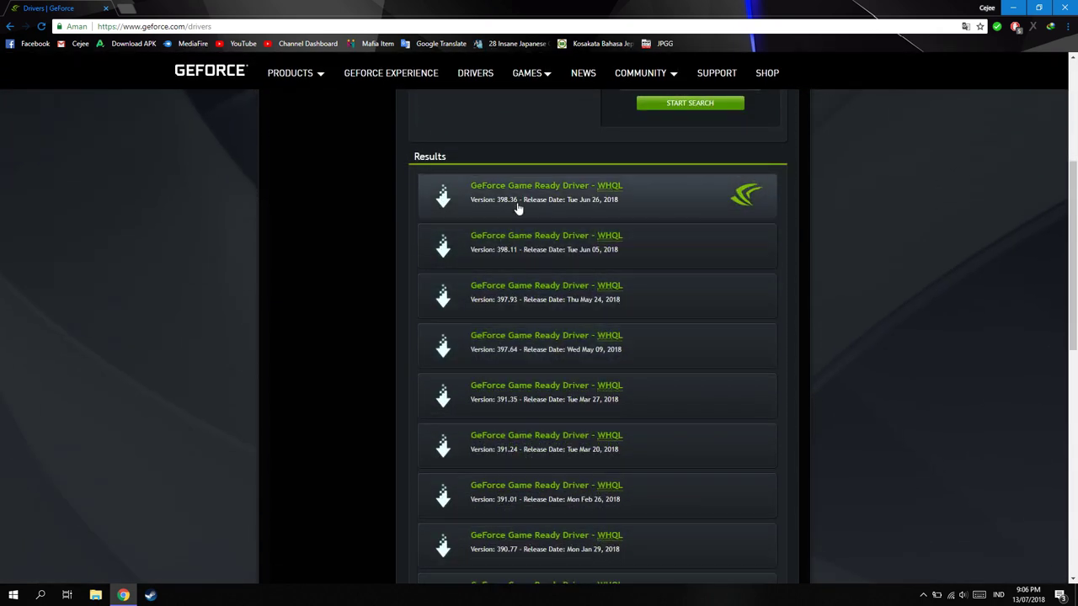
Open the GeForce Game Ready Driver 398.36 result and start downloading the installer
{"action": "left_click", "coordinate": [511, 187]}
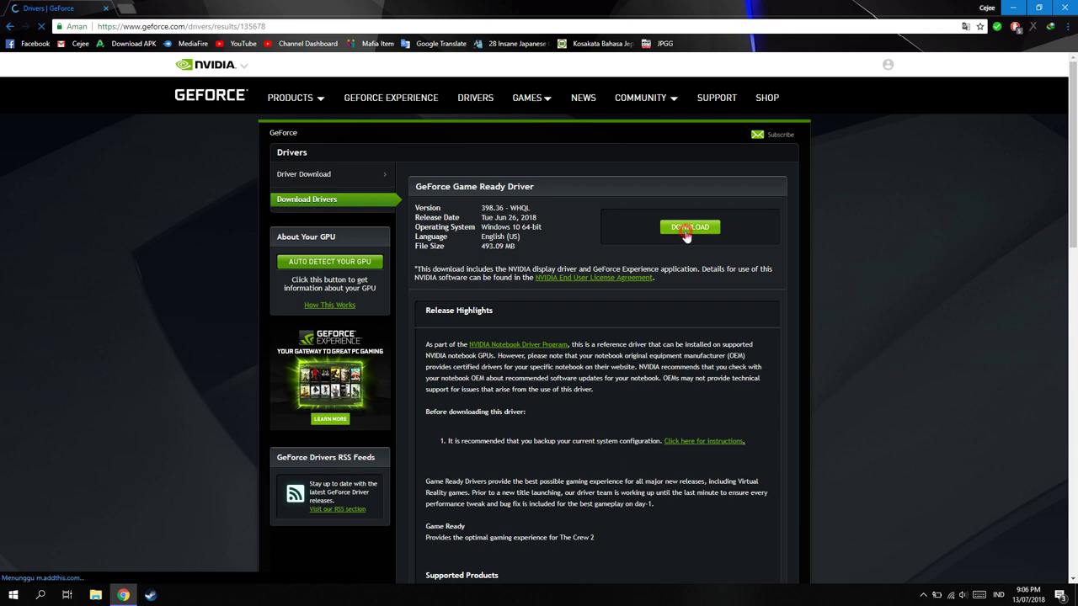
{"action": "left_click", "coordinate": [686, 230]}
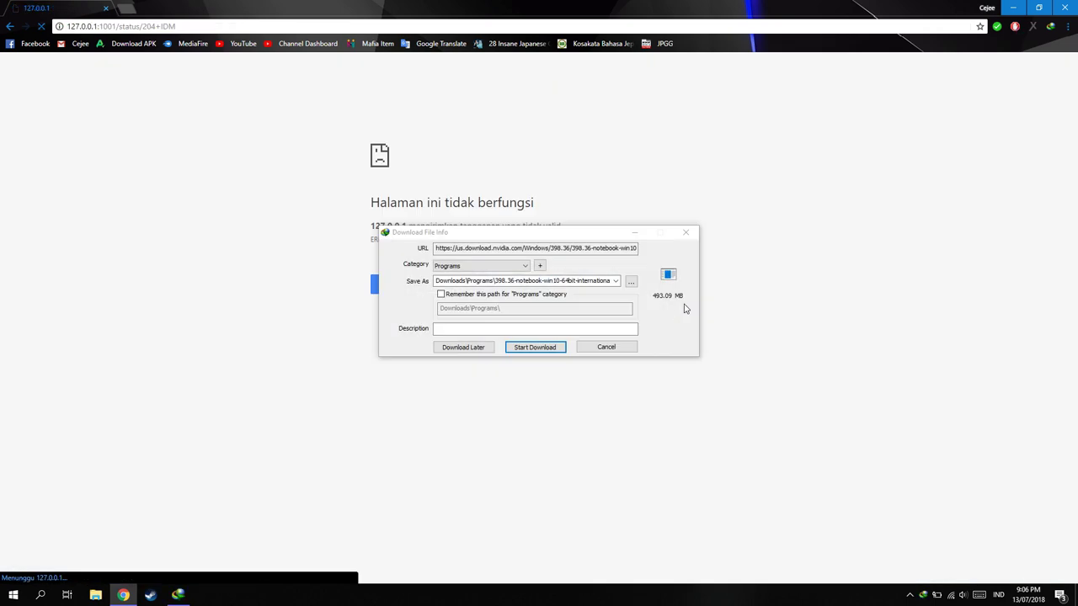
{"action": "left_click", "coordinate": [535, 347]}
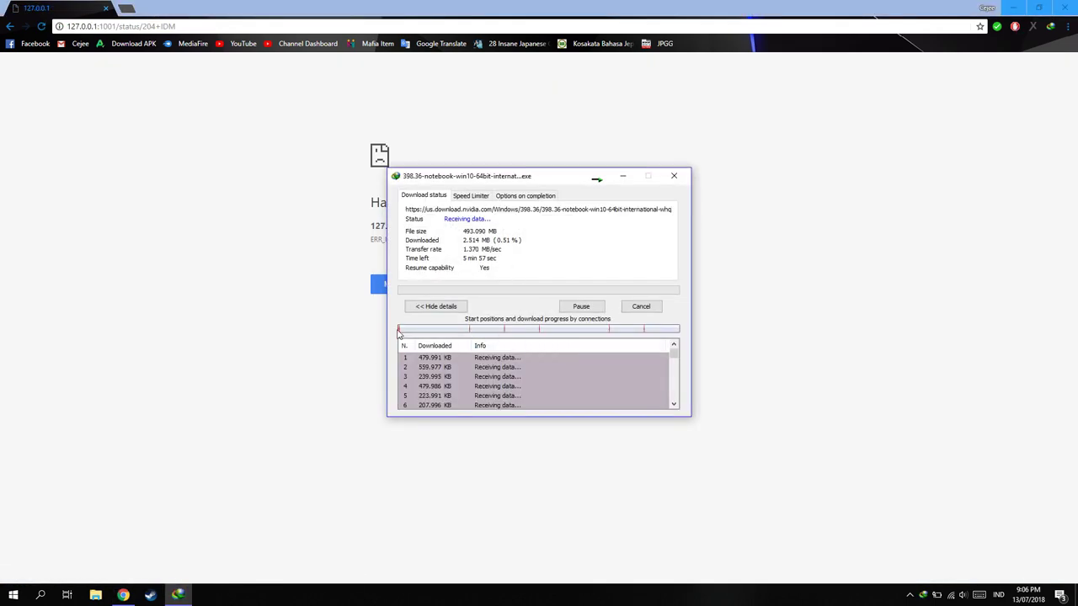
Pause and cancel the graphics driver download, and close the browser
{"action": "left_click", "coordinate": [583, 309]}
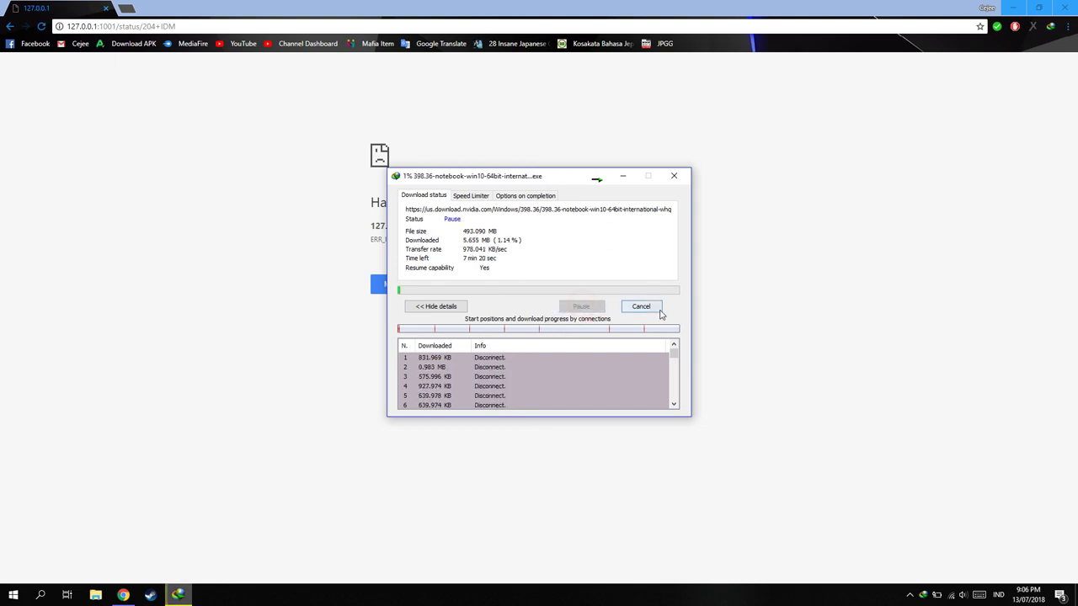
{"action": "left_click", "coordinate": [652, 307]}
{"action": "left_click", "coordinate": [1071, 5]}
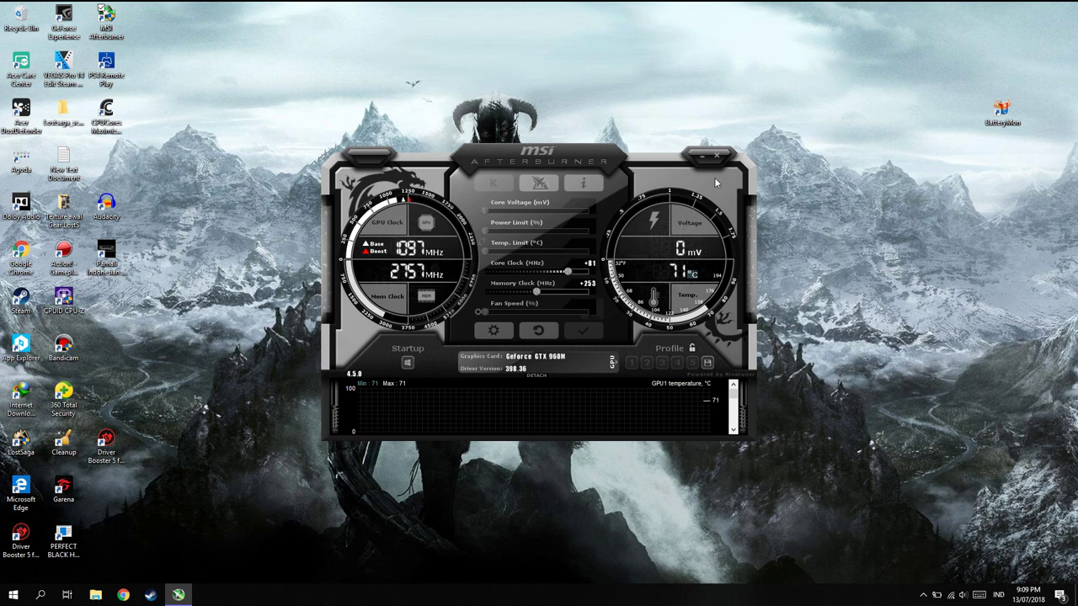
Reset the MSI Afterburner clocks, apply Core Clock +51 MHz and Memory Clock +334 MHz, and minimize the program
{"action": "left_click", "coordinate": [538, 330]}
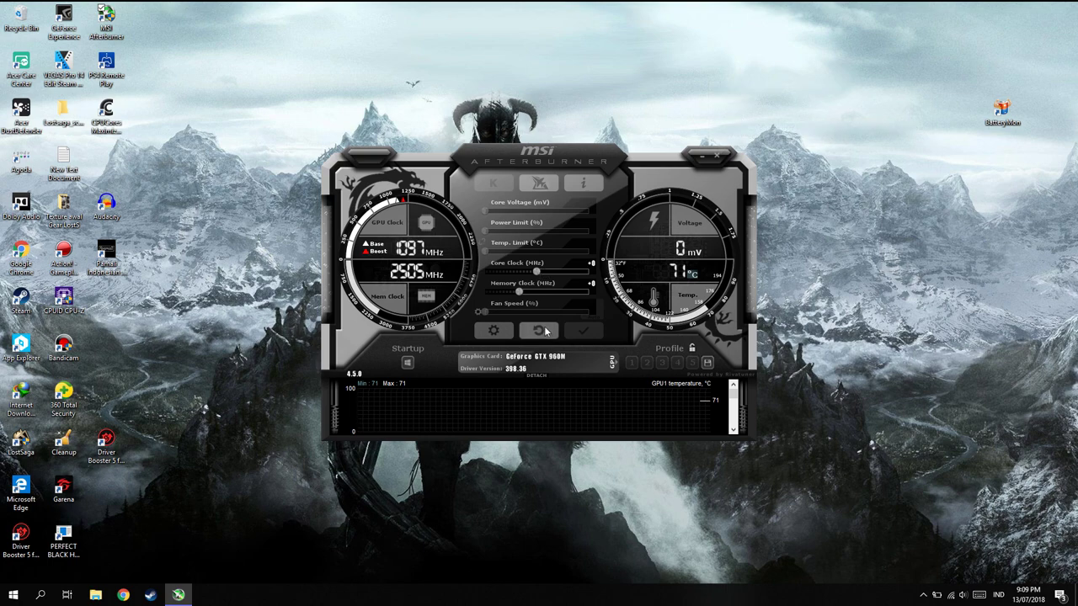
{"action": "left_click_drag", "start_coordinate": [537, 273], "coordinate": [543, 274]}
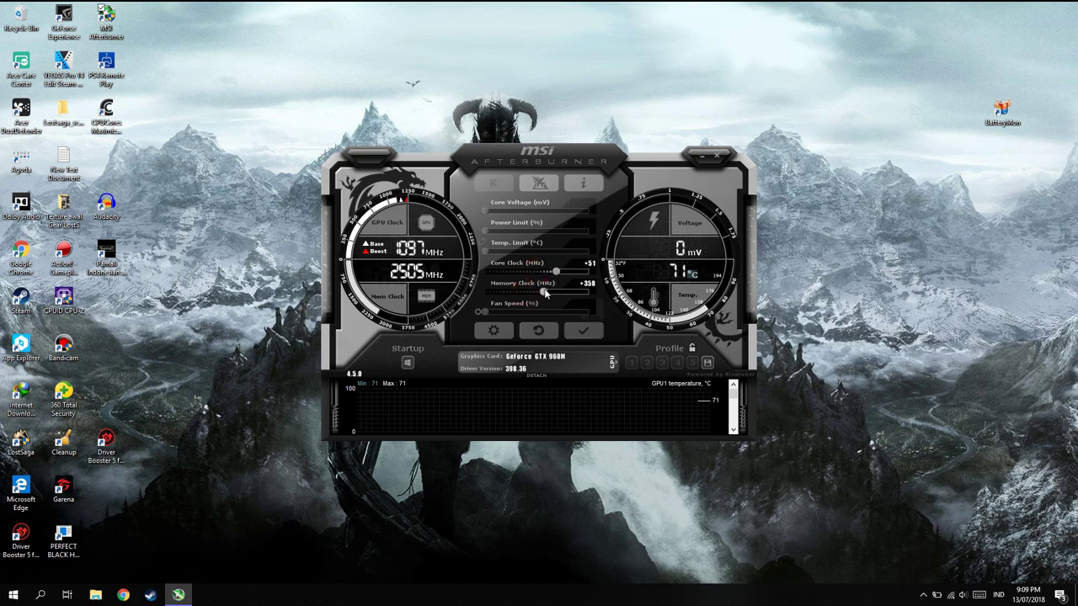
{"action": "left_click", "coordinate": [583, 331]}
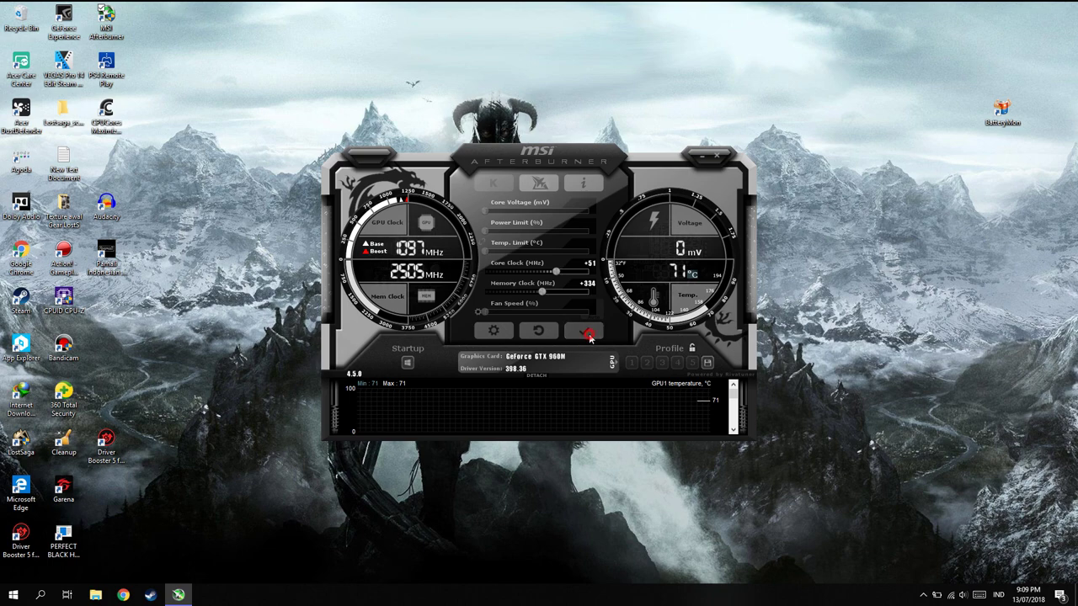
{"action": "left_click", "coordinate": [700, 156]}
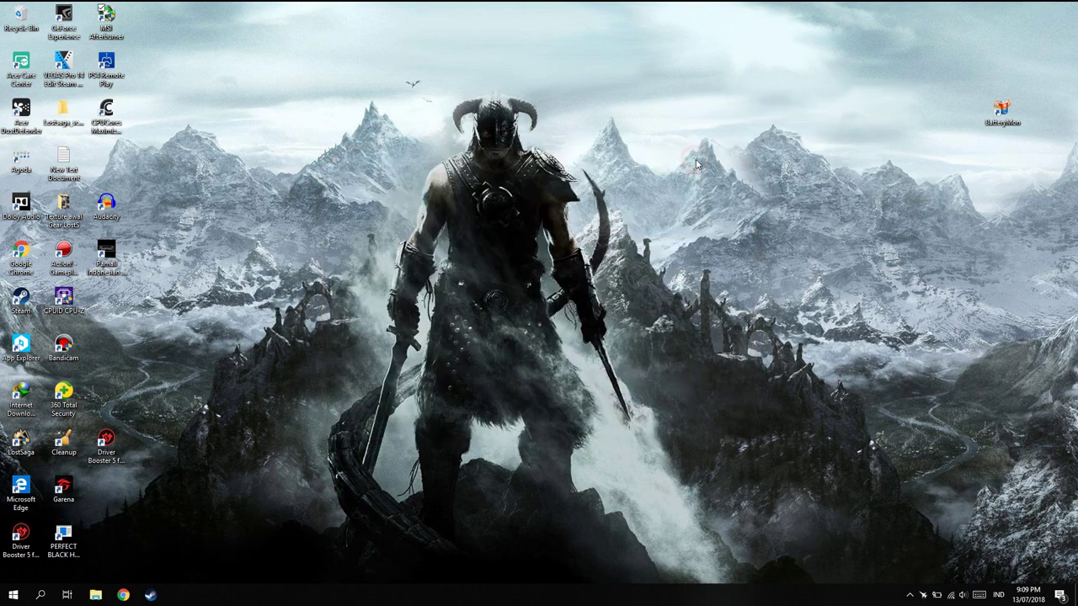
Search Windows for "xbox" and open the Xbox app in a maximized window
{"action": "left_click", "coordinate": [13, 594]}
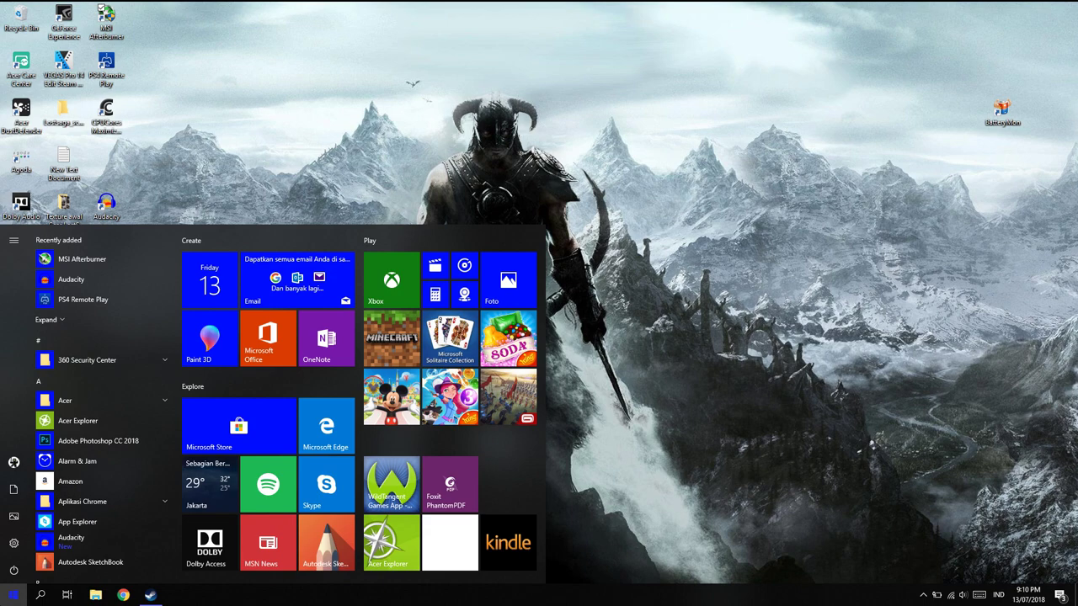
{"action": "left_click", "coordinate": [13, 594]}
{"action": "left_click", "coordinate": [12, 594]}
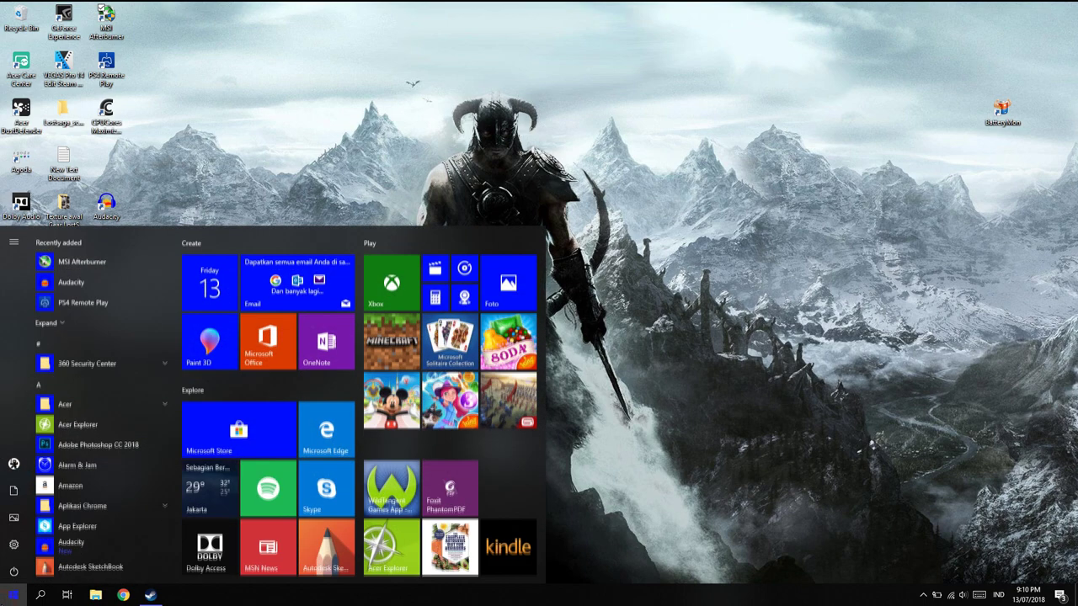
{"action": "type", "text": "xbox"}
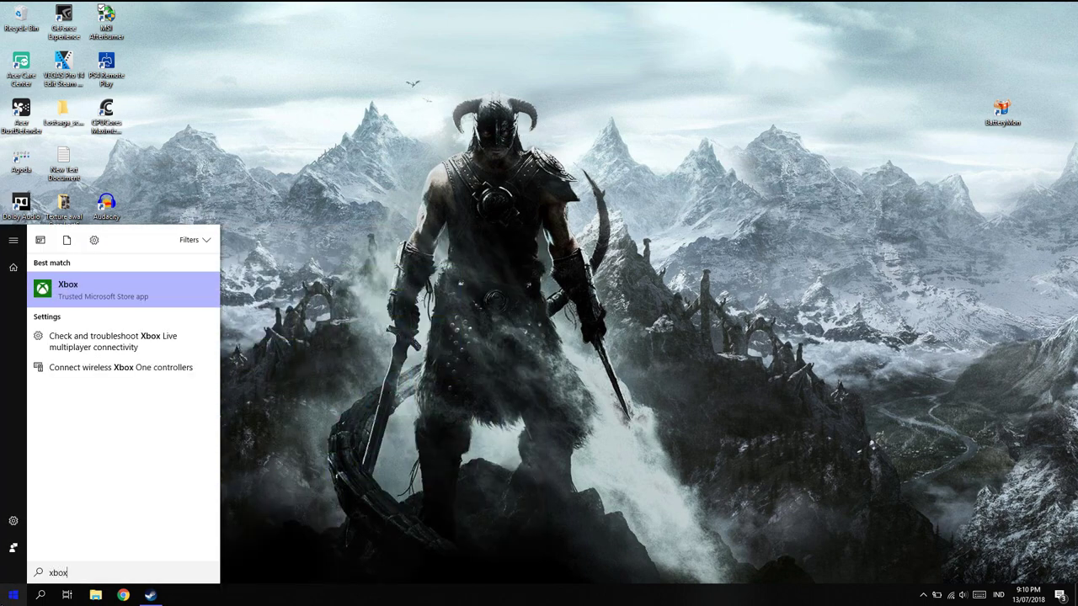
{"action": "key", "text": "Return"}
{"action": "left_click", "coordinate": [656, 26]}
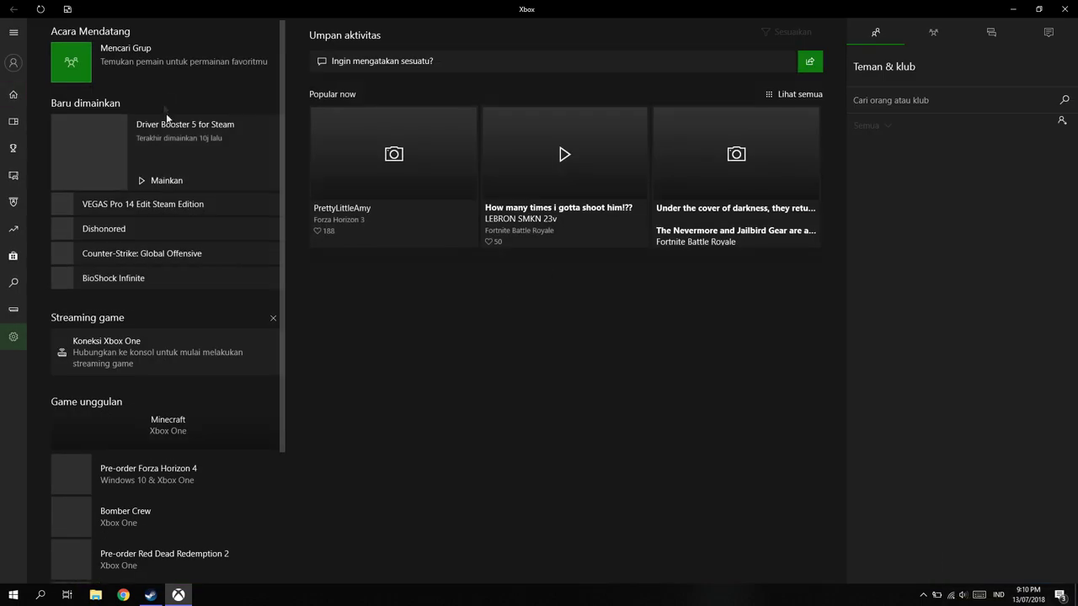
Go from the Xbox app's Game DVR settings to the Windows gaming settings and turn off Game bar recording and broadcasting
{"action": "left_click", "coordinate": [12, 337]}
{"action": "left_click", "coordinate": [193, 87]}
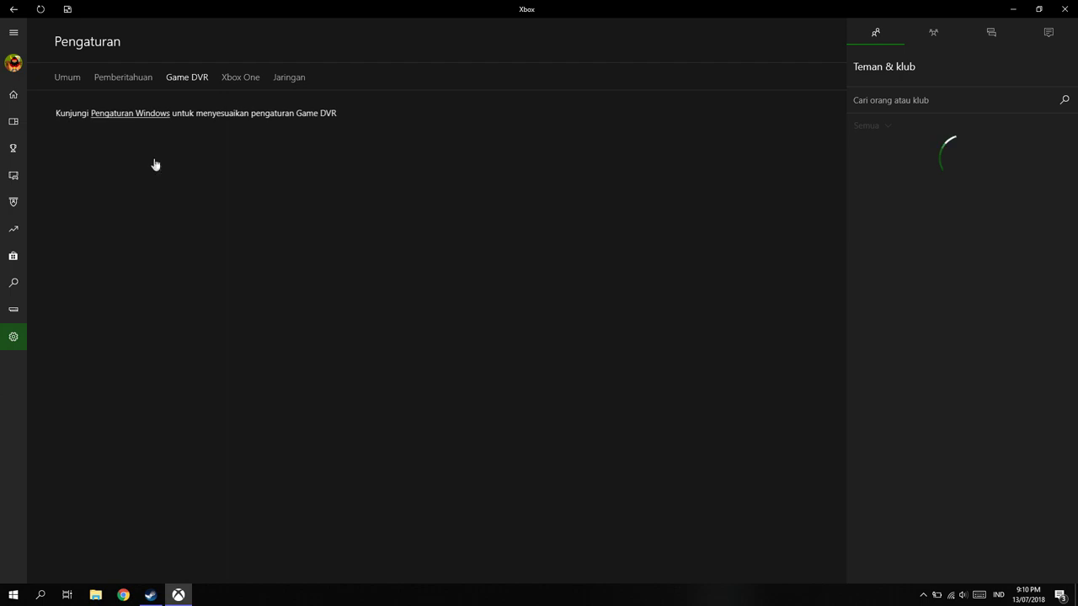
{"action": "left_click", "coordinate": [629, 314]}
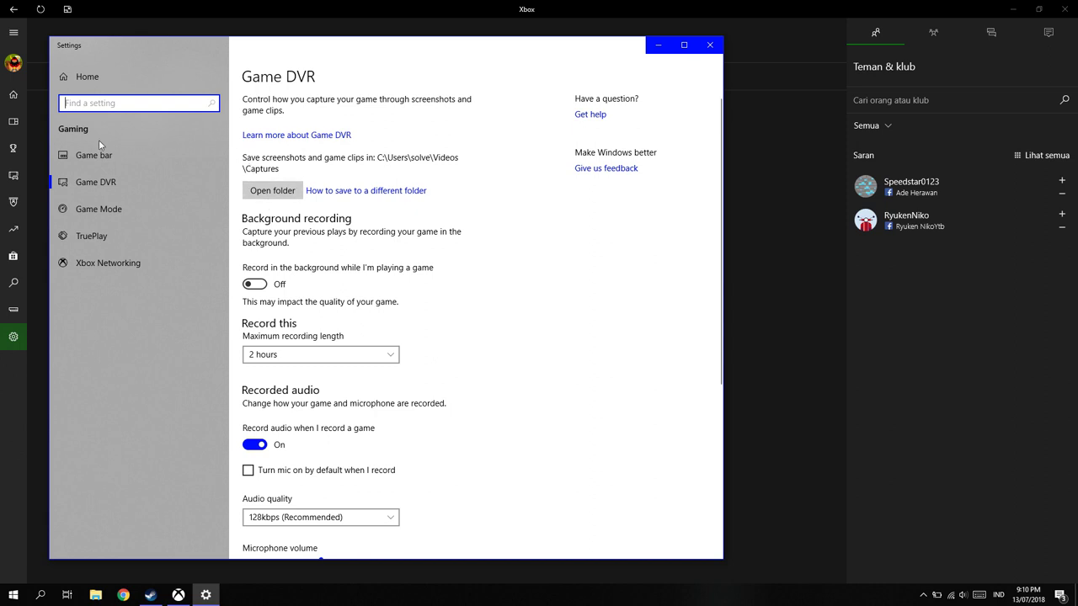
{"action": "left_click", "coordinate": [94, 155]}
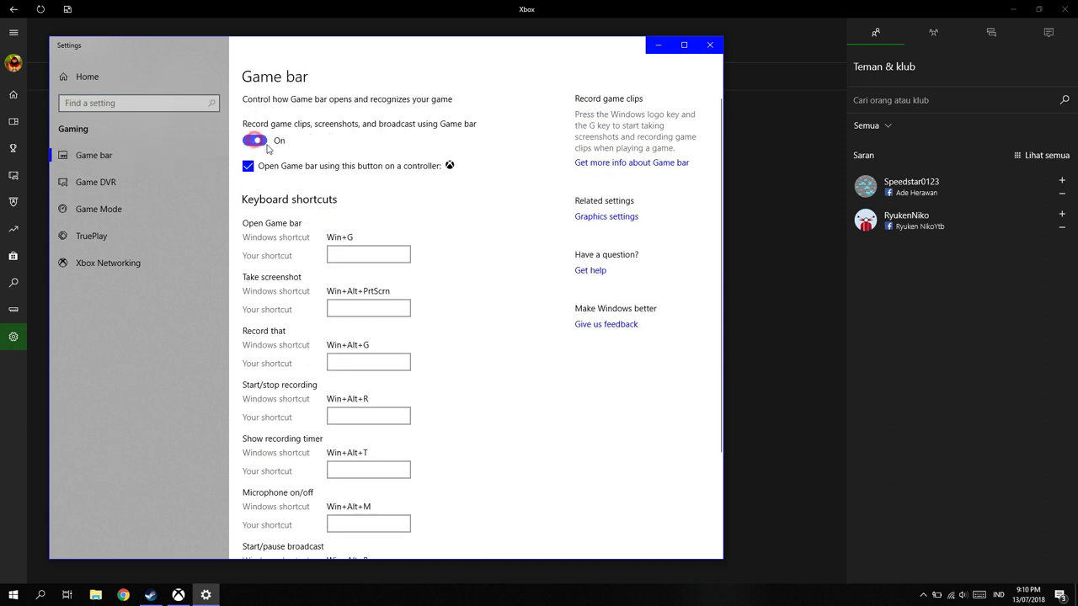
{"action": "left_click", "coordinate": [254, 143]}
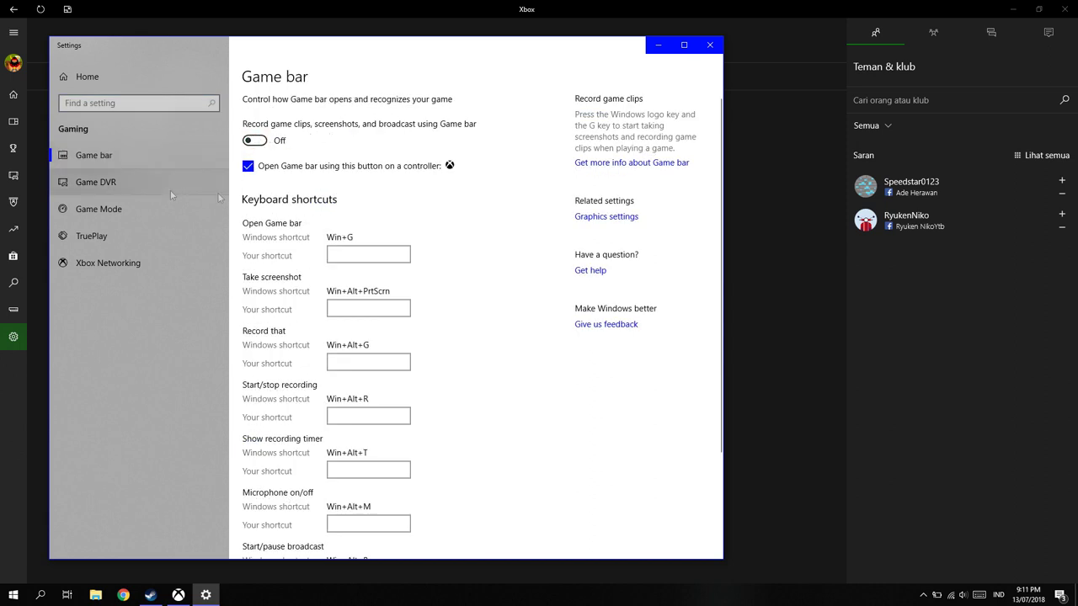
Review the Game DVR, Game Mode, TruePlay and Xbox Networking settings, and close both Settings and the Xbox app
{"action": "left_click", "coordinate": [103, 181]}
{"action": "scroll", "coordinate": [231, 196], "scroll_direction": "down", "scroll_amount": 5}
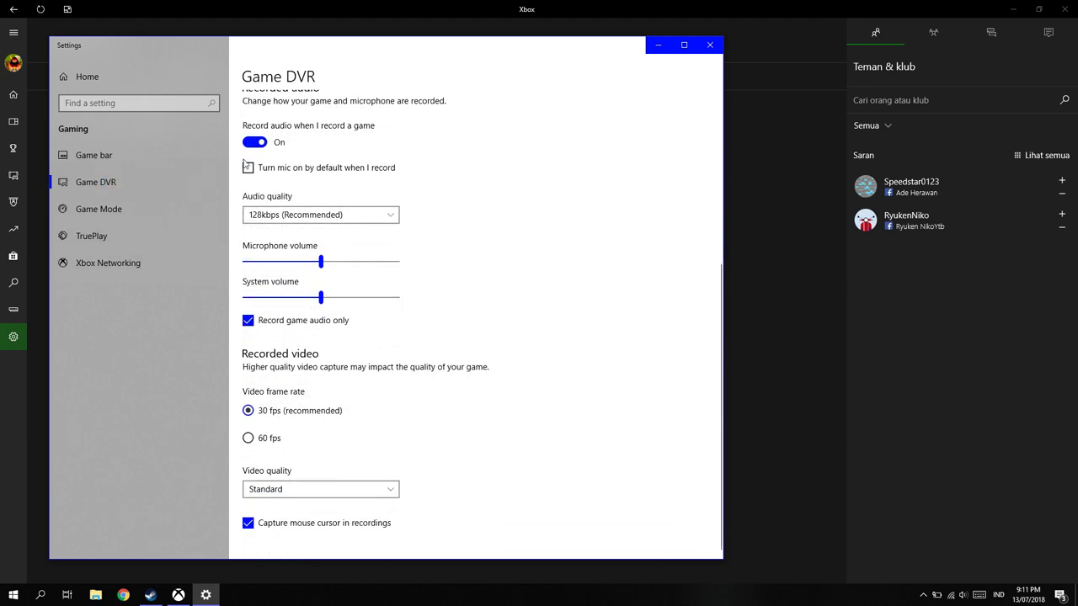
{"action": "scroll", "coordinate": [307, 278], "scroll_direction": "up", "scroll_amount": 5}
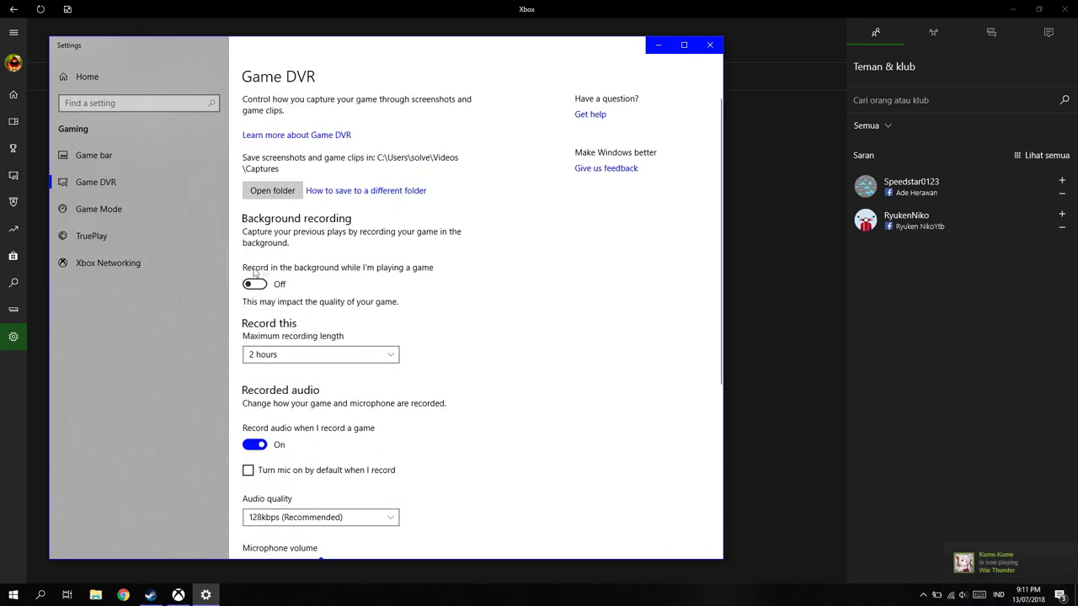
{"action": "left_click", "coordinate": [88, 208]}
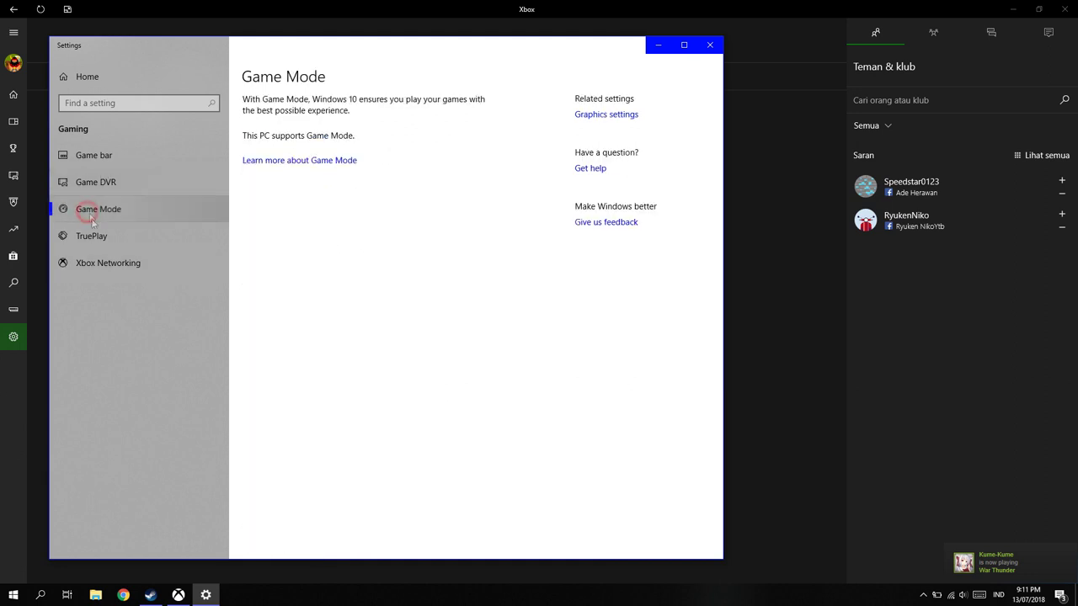
{"action": "left_click", "coordinate": [91, 236]}
{"action": "left_click", "coordinate": [93, 264]}
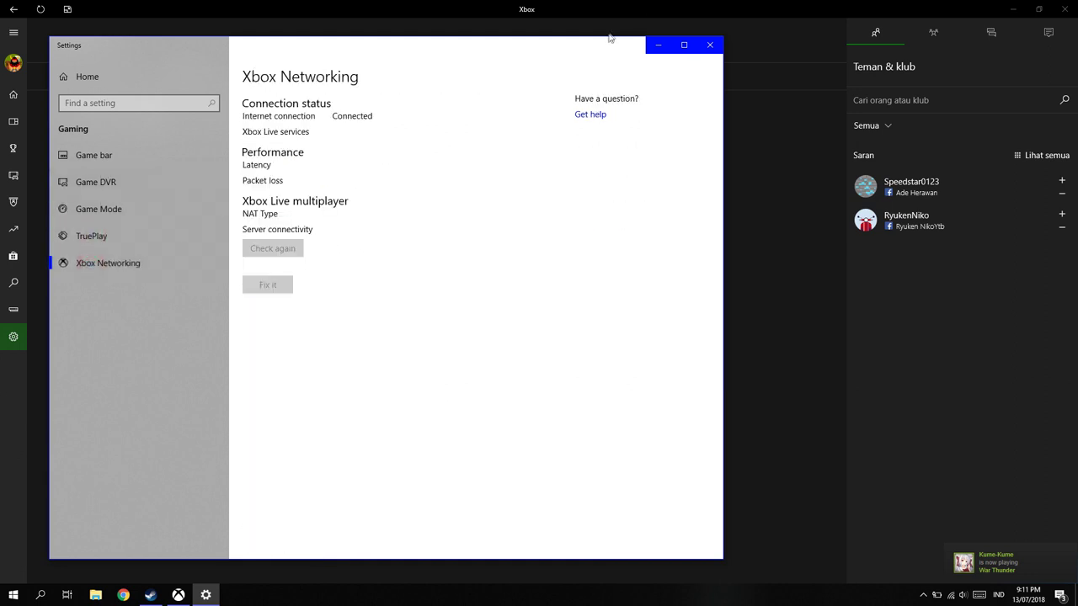
{"action": "left_click", "coordinate": [709, 46]}
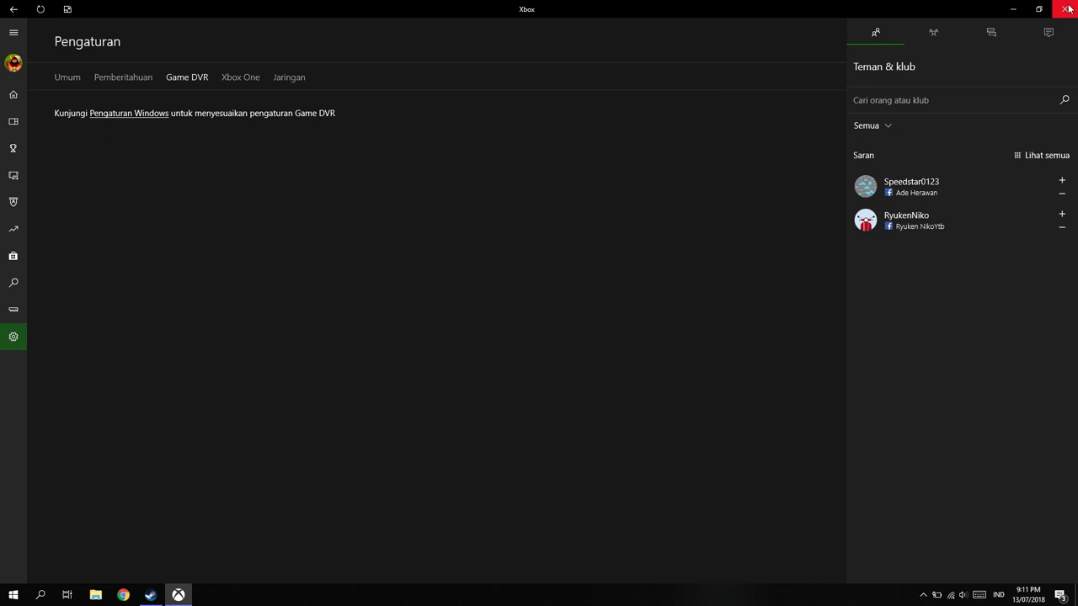
{"action": "left_click", "coordinate": [1069, 9]}
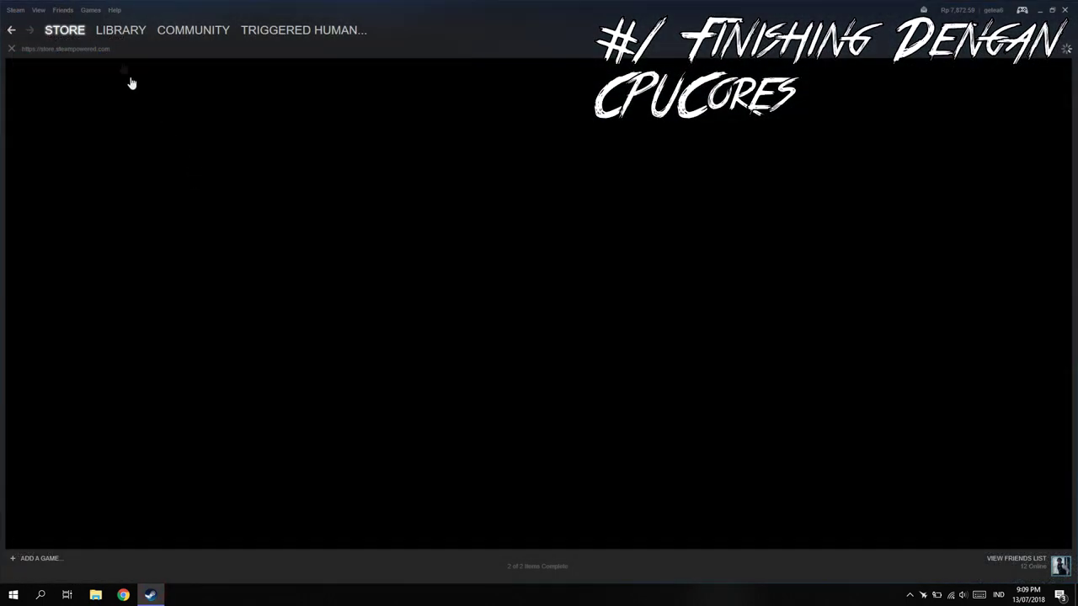
Launch CPUCores from the Steam software library and show its list of Steam games
{"action": "mouse_move", "coordinate": [125, 38]}
{"action": "left_click", "coordinate": [139, 74]}
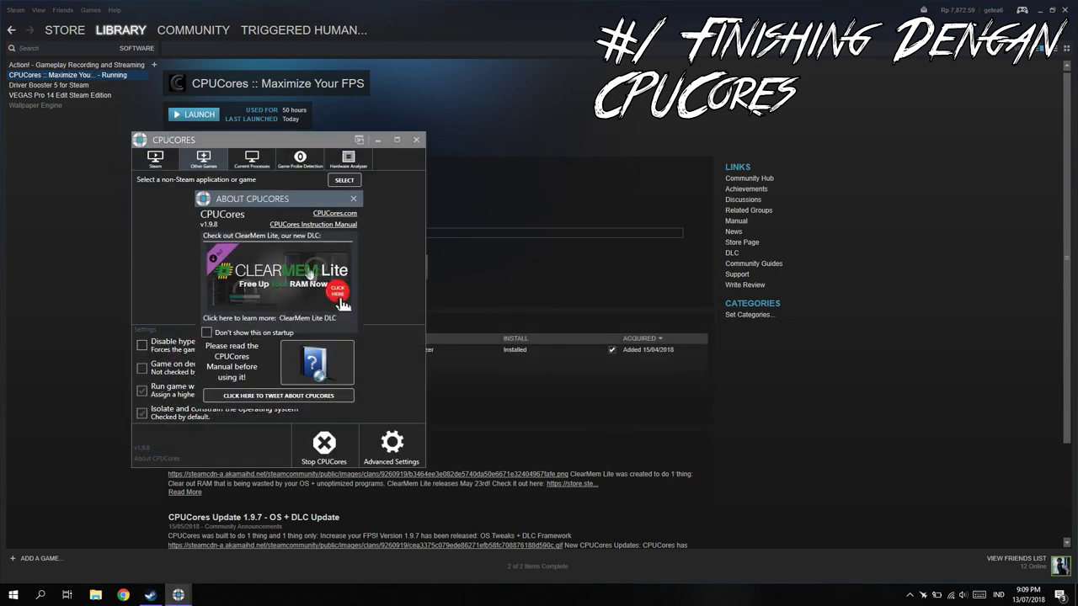
{"action": "left_click", "coordinate": [156, 162]}
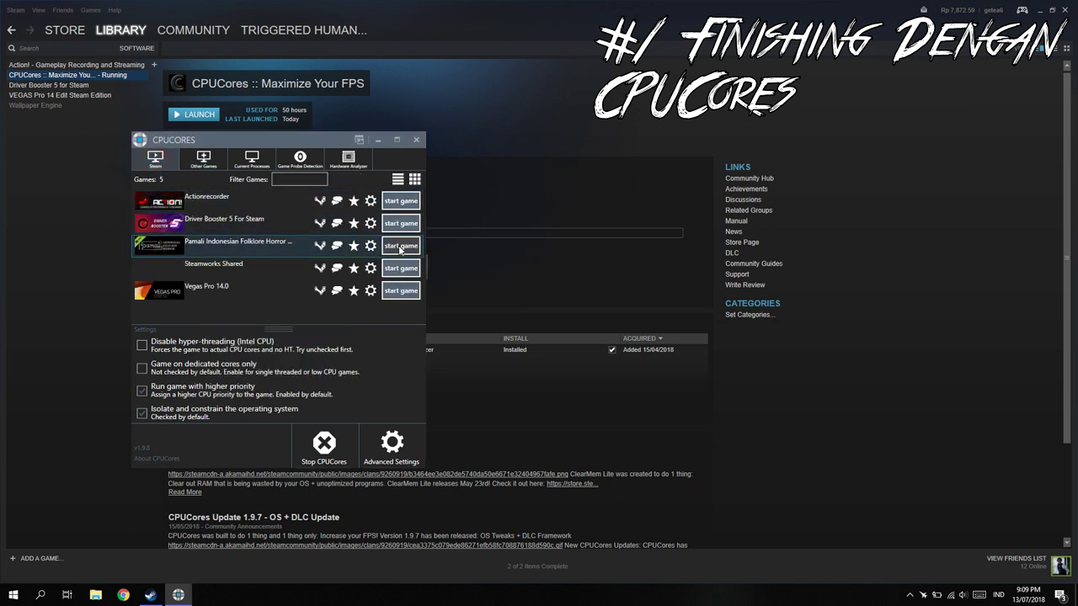
Look at the Pamali game's configuration and the game priority option in CPUCores, and close the program
{"action": "left_click", "coordinate": [370, 245]}
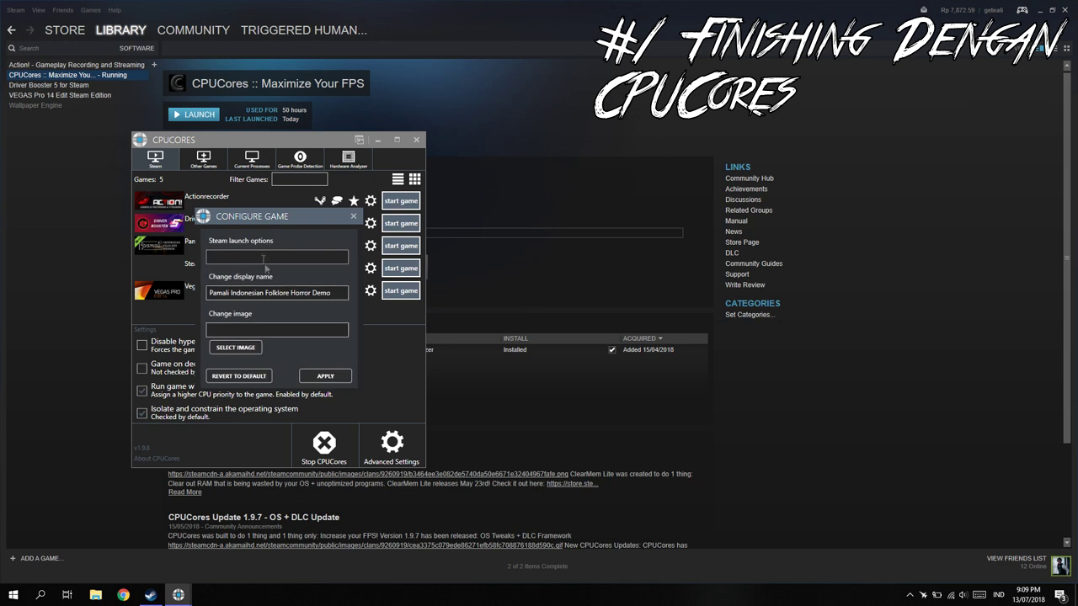
{"action": "left_click", "coordinate": [353, 216]}
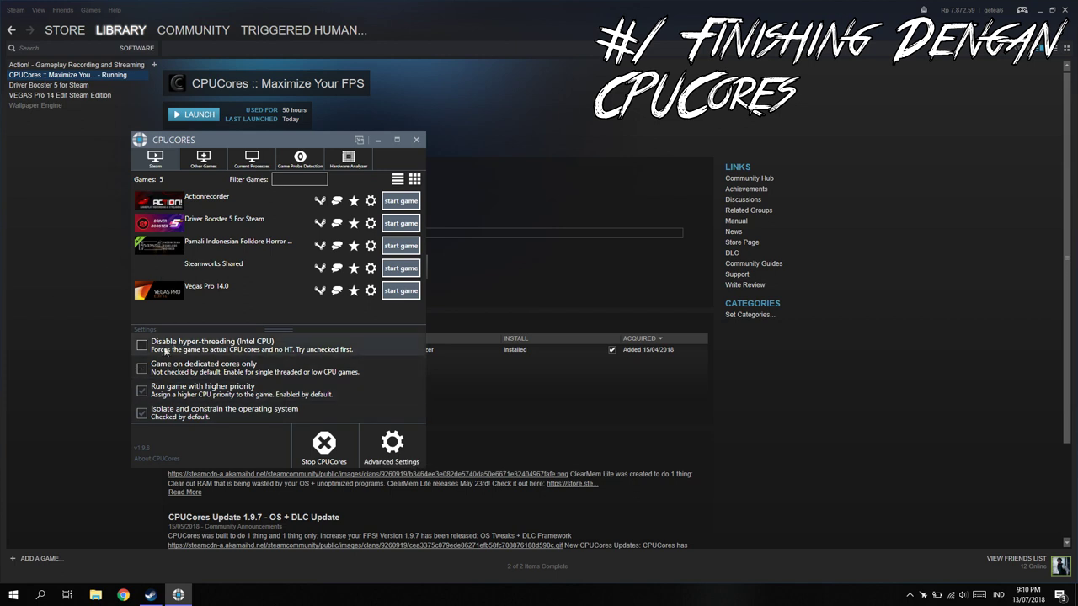
{"action": "left_click", "coordinate": [142, 392]}
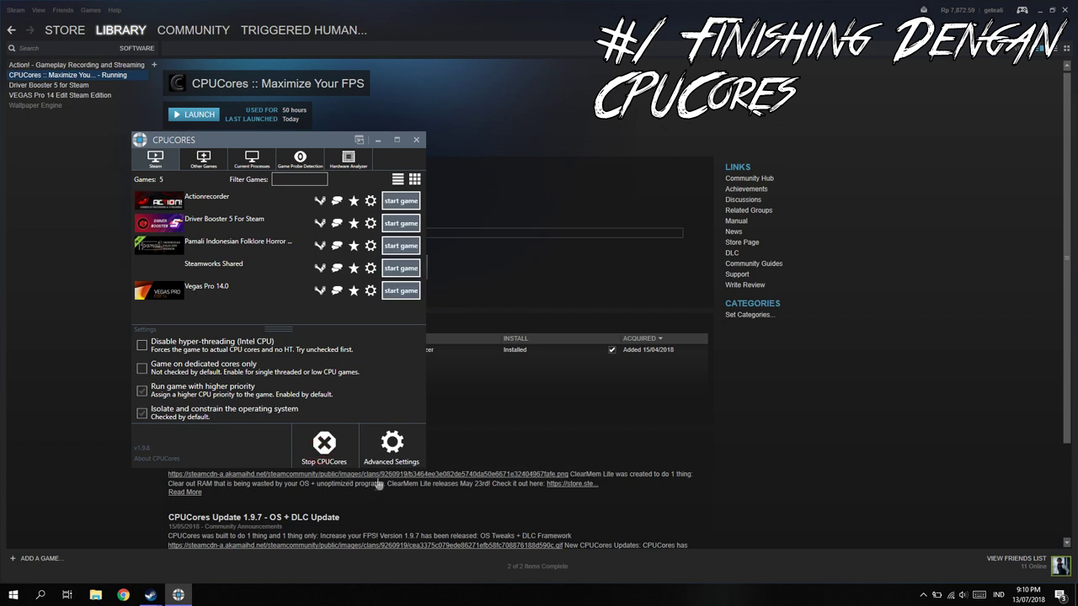
{"action": "left_click", "coordinate": [416, 140]}
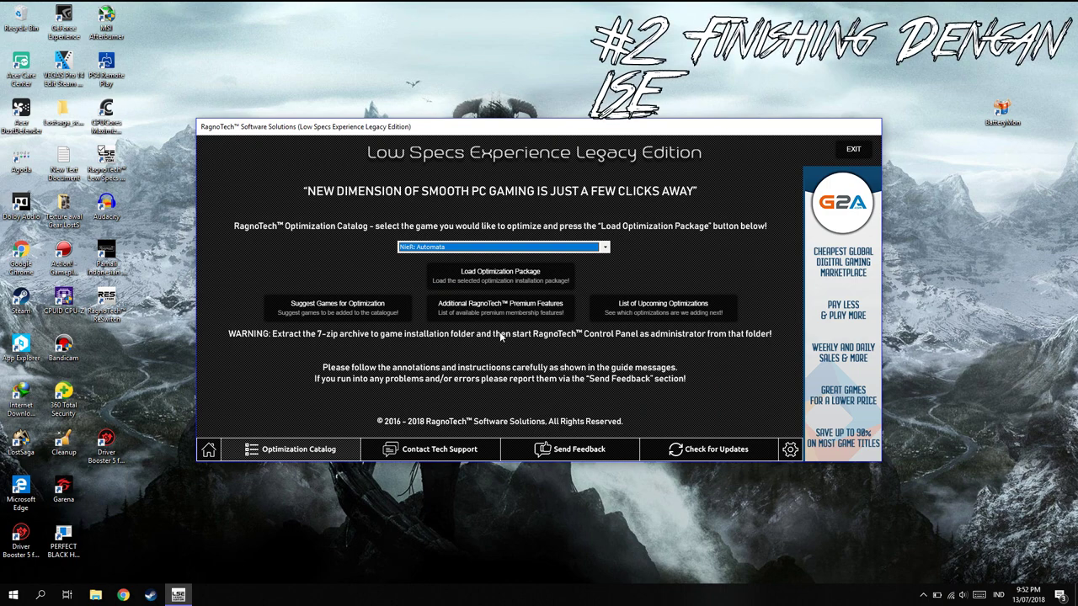
Extract the NieR: Automata optimization package from Low Specs Experience into the D:\Game\ini contoh game folder
{"action": "left_click", "coordinate": [633, 286]}
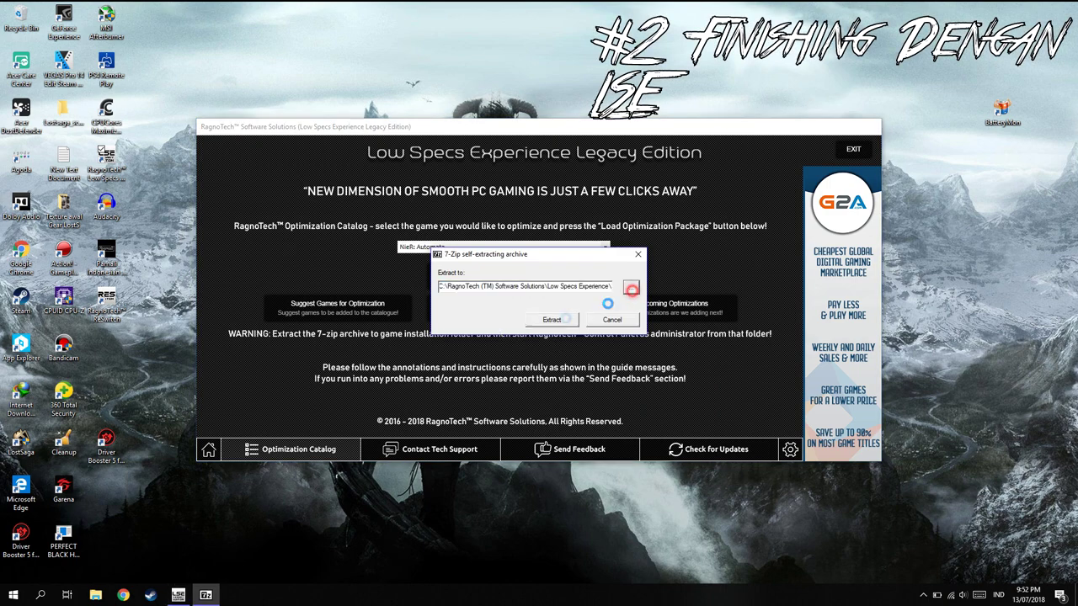
{"action": "scroll", "coordinate": [531, 315], "scroll_direction": "down", "scroll_amount": 3}
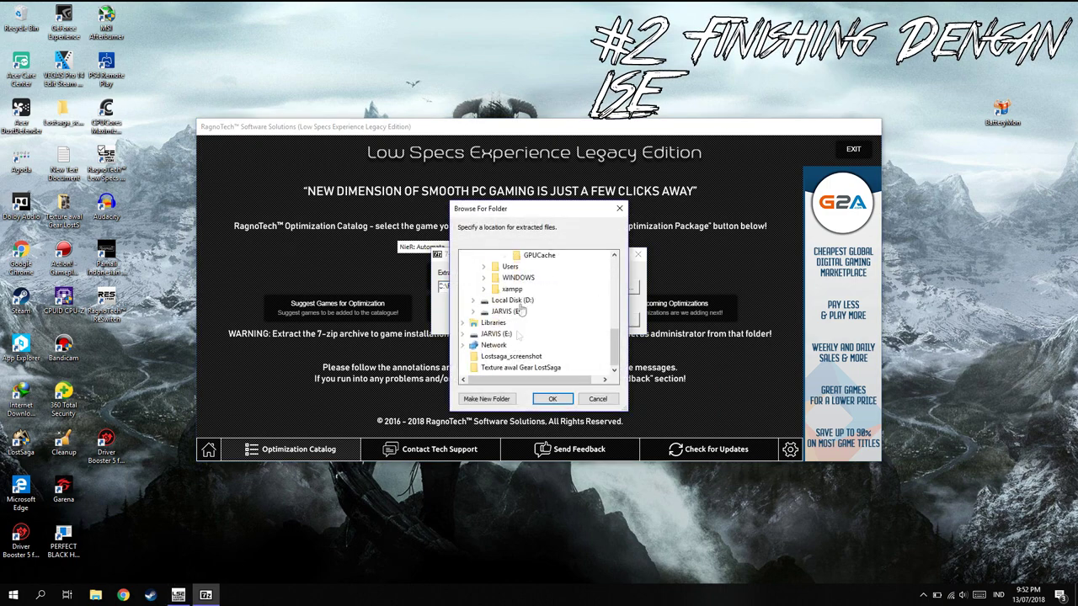
{"action": "double_click", "coordinate": [515, 301]}
{"action": "double_click", "coordinate": [512, 324]}
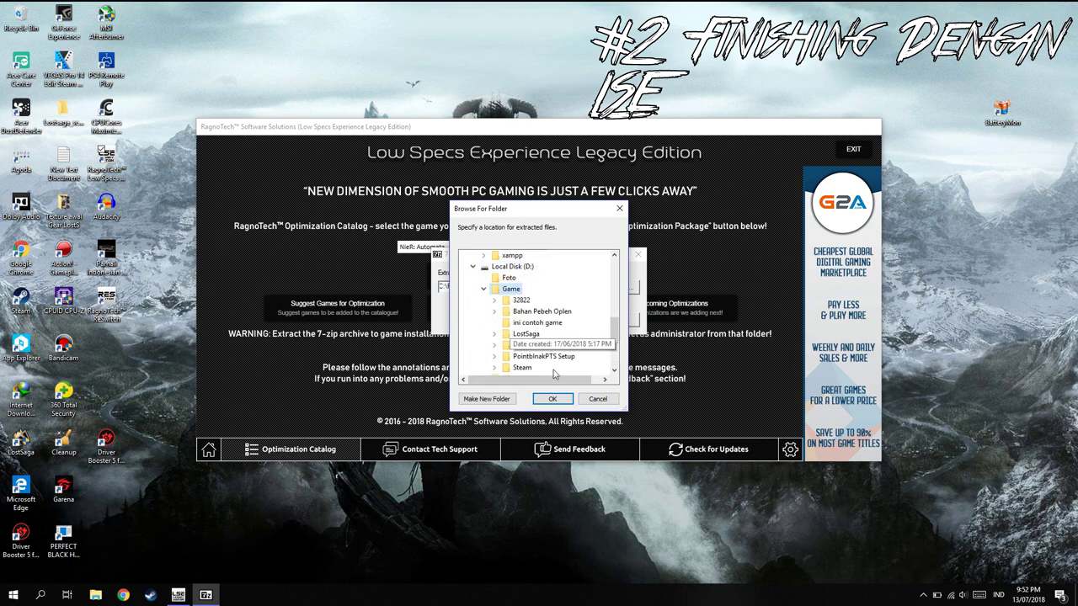
{"action": "left_click", "coordinate": [538, 322]}
{"action": "left_click", "coordinate": [554, 400]}
{"action": "left_click", "coordinate": [558, 322]}
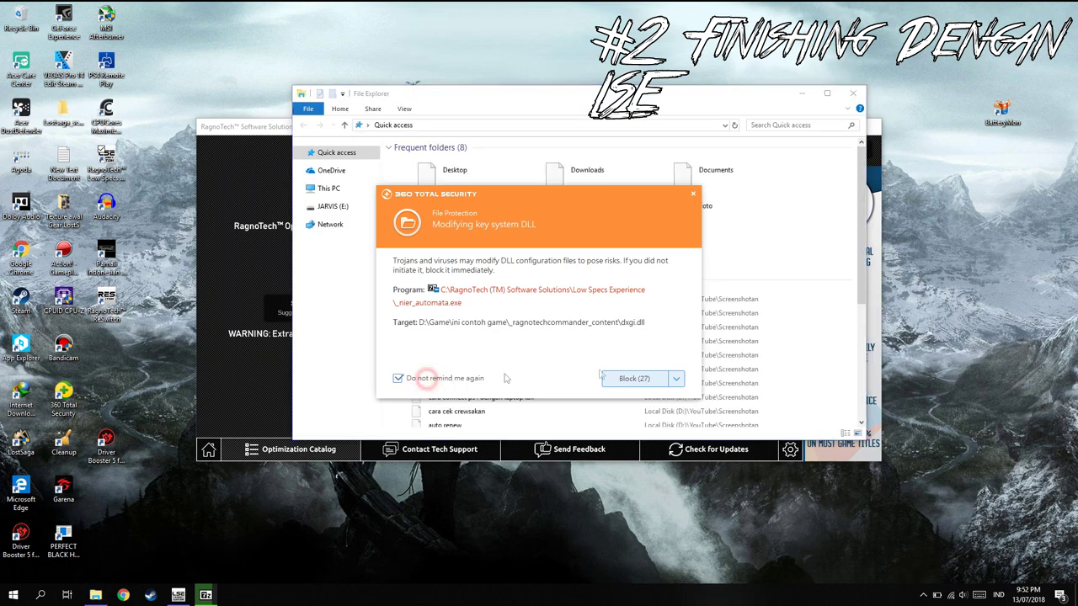
Allow the package's dxgi.dll modification in 360 Total Security with "Do not remind me again" enabled
{"action": "left_click", "coordinate": [428, 380]}
{"action": "left_click", "coordinate": [678, 379]}
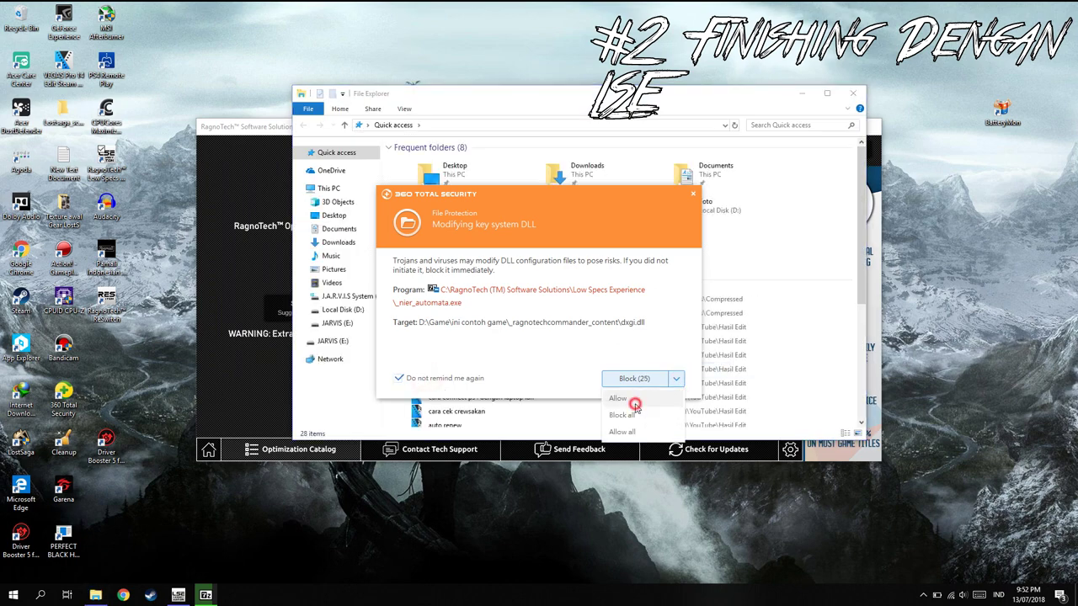
{"action": "left_click", "coordinate": [635, 403]}
Open Local Disk (D:) and allow the package's _ragnotechcommander_ID4d1\dxgi.dll modification in 360 Total Security with "Do not remind me again" enabled
{"action": "left_click", "coordinate": [341, 309]}
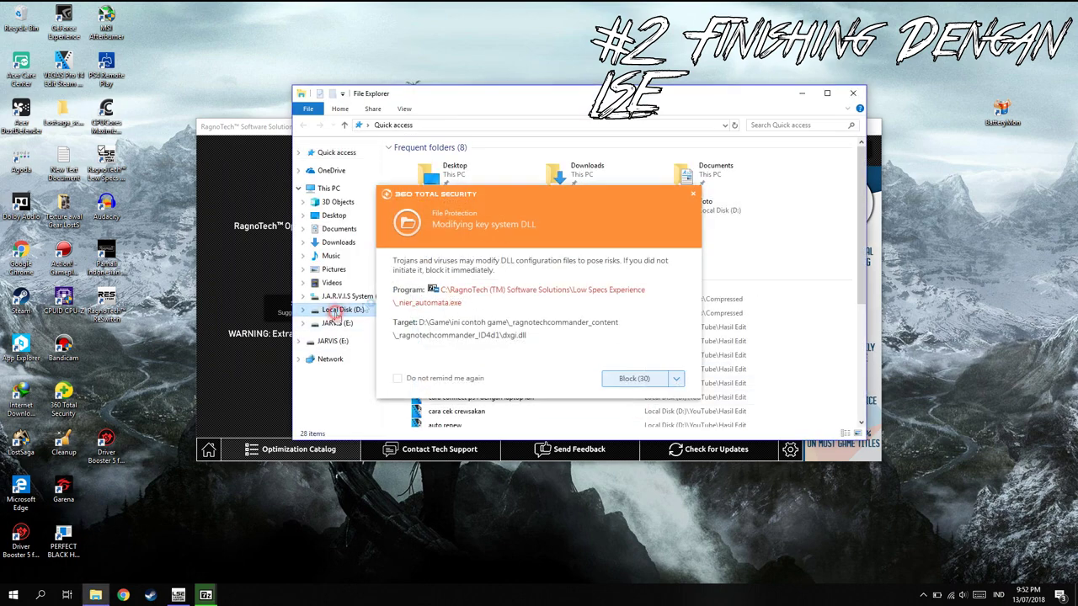
{"action": "left_click", "coordinate": [434, 383]}
{"action": "left_click", "coordinate": [676, 380]}
{"action": "left_click", "coordinate": [633, 405]}
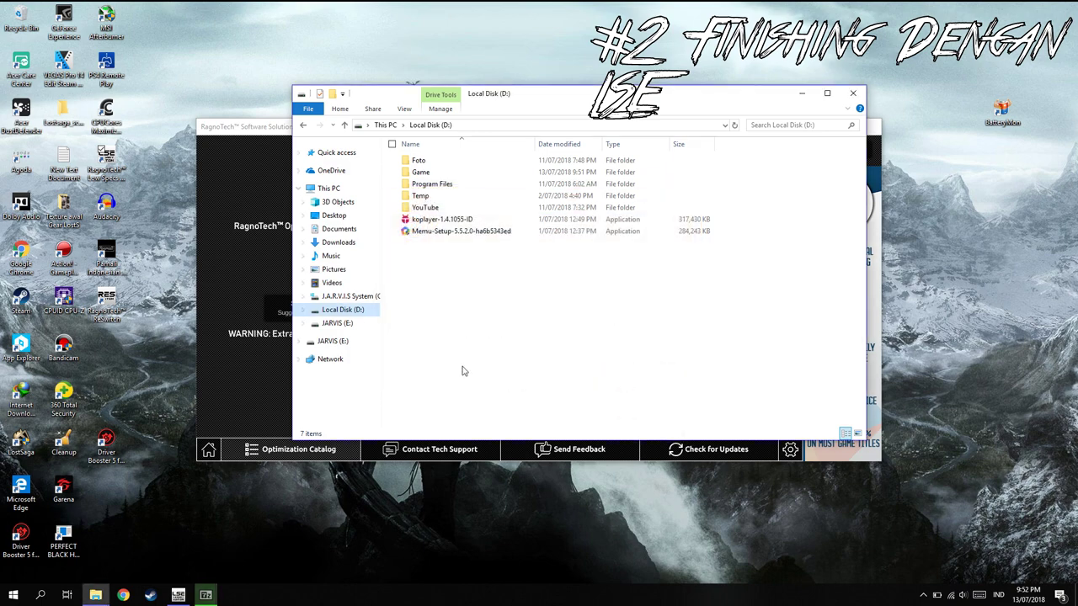
Launch ragnotech_control_panel_gui from the ini contoh game folder inside Game
{"action": "double_click", "coordinate": [425, 173]}
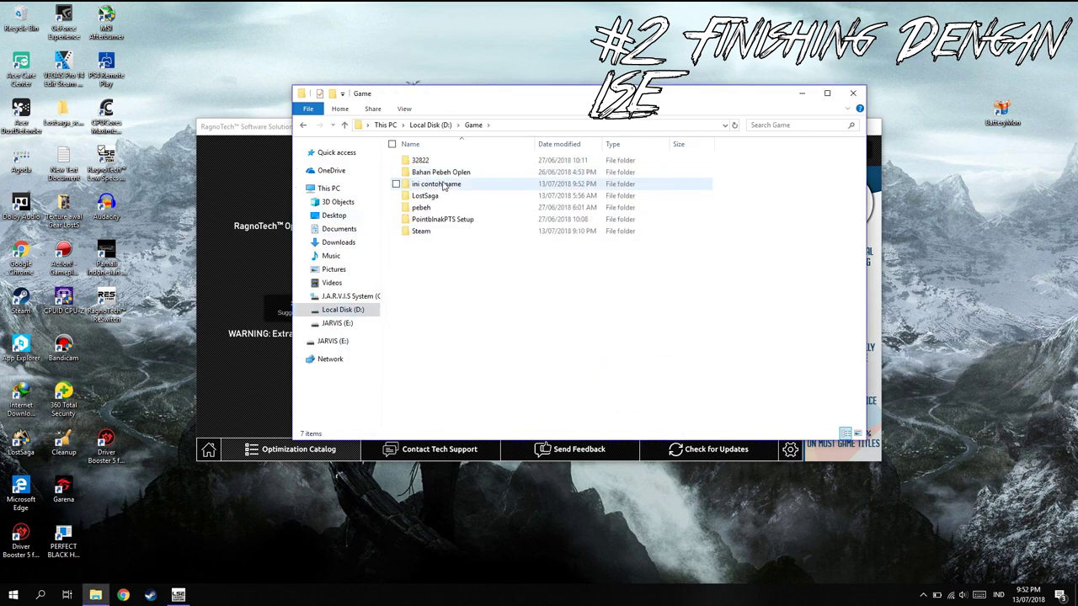
{"action": "double_click", "coordinate": [442, 184]}
{"action": "left_click", "coordinate": [451, 185]}
{"action": "double_click", "coordinate": [451, 185]}
{"action": "left_click", "coordinate": [624, 349]}
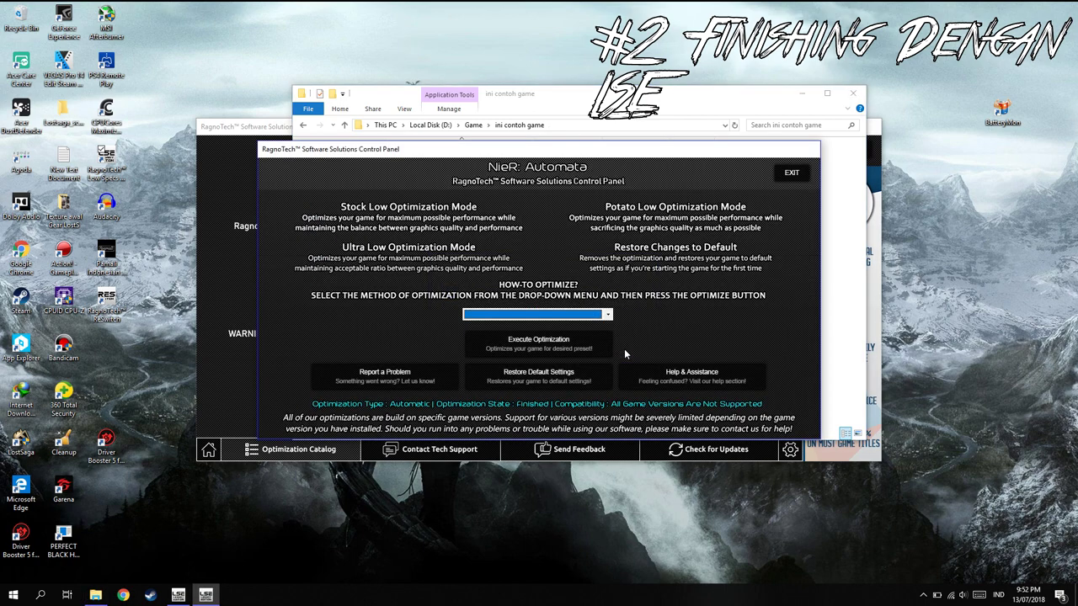
Review the optimization presets for NieR: Automata and execute the Potato Low Optimization Mode preset at 3840 x 2160 (16:9)
{"action": "left_click", "coordinate": [583, 317]}
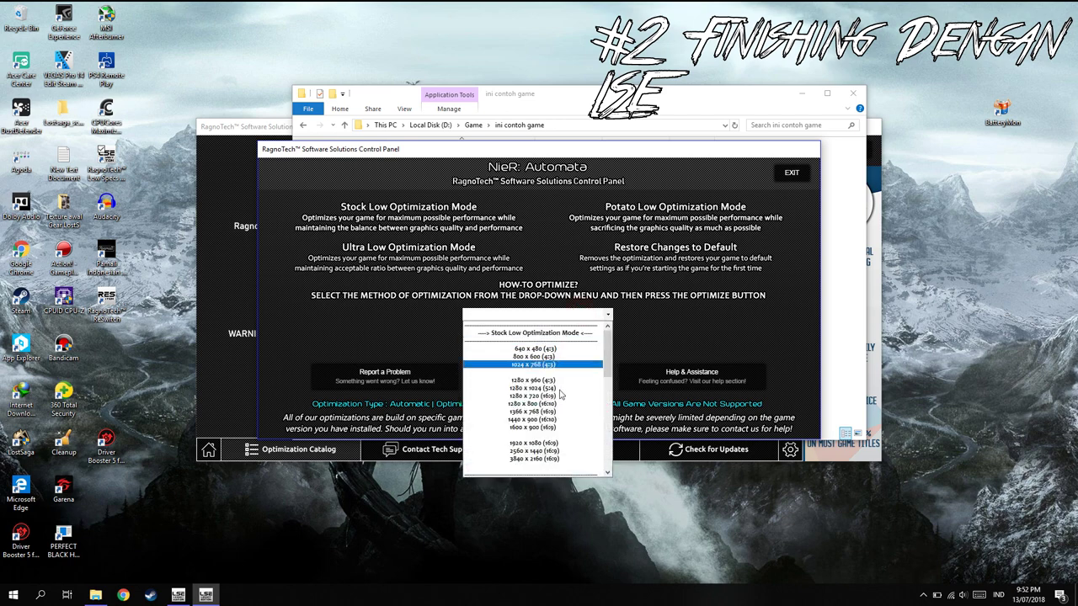
{"action": "scroll", "coordinate": [561, 400], "scroll_direction": "down", "scroll_amount": 3}
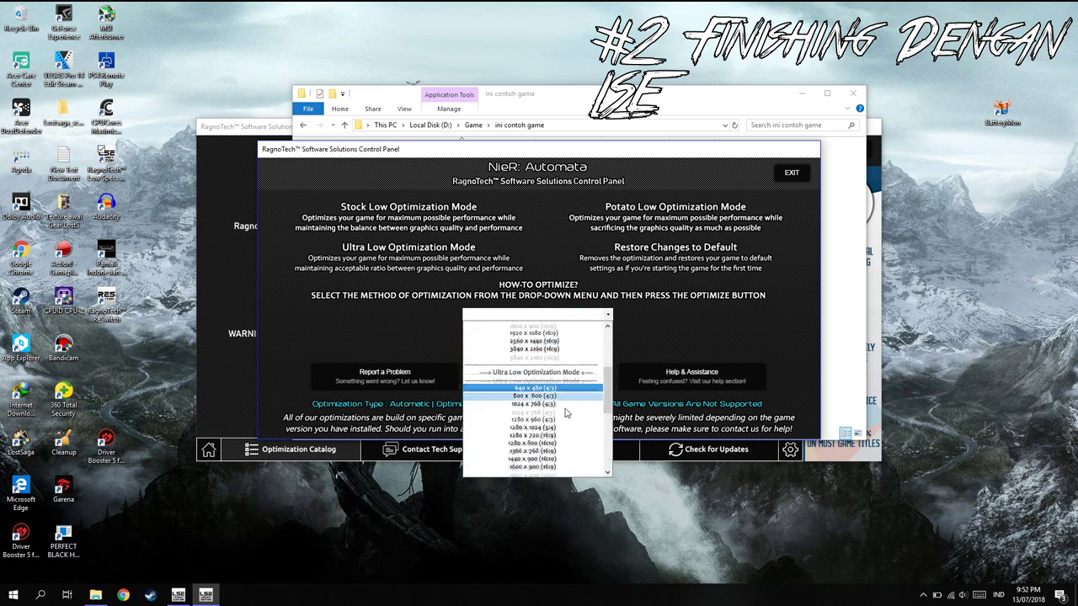
{"action": "scroll", "coordinate": [566, 413], "scroll_direction": "down", "scroll_amount": 5}
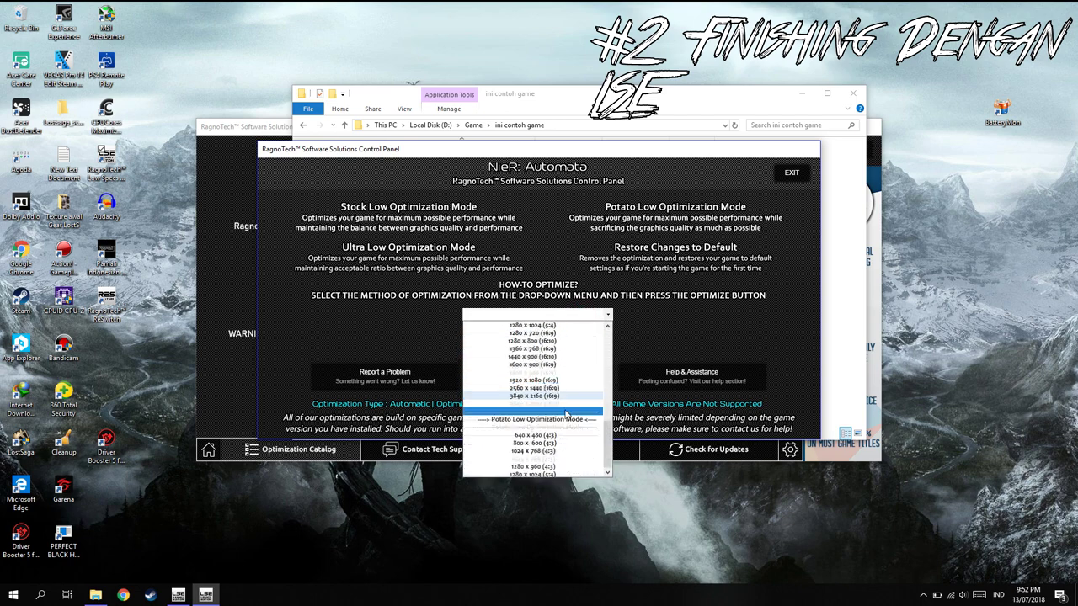
{"action": "left_click", "coordinate": [402, 310]}
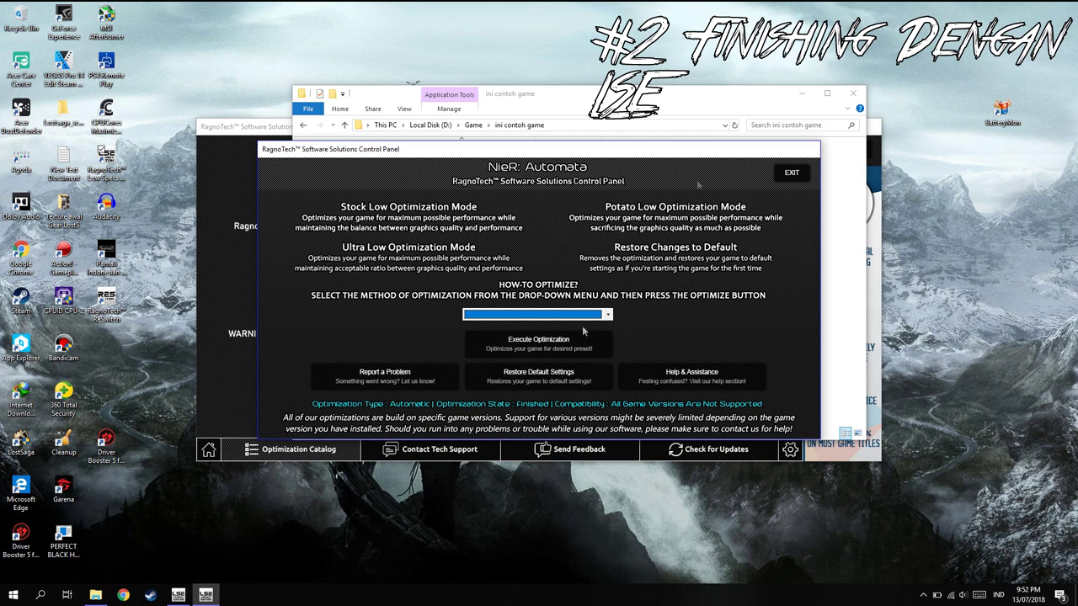
{"action": "left_click", "coordinate": [555, 314]}
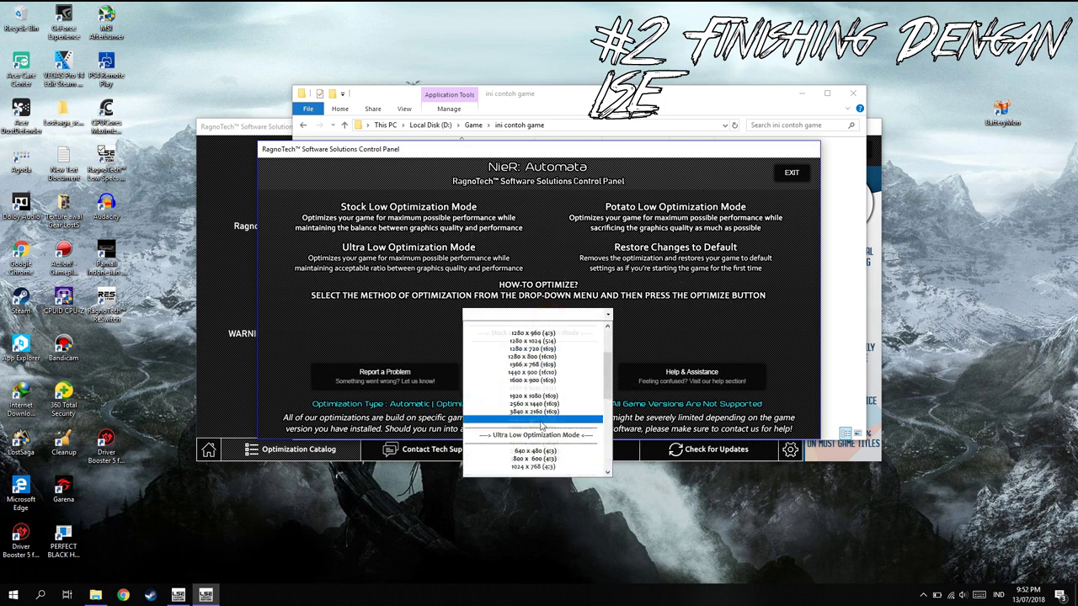
{"action": "scroll", "coordinate": [551, 455], "scroll_direction": "down", "scroll_amount": 3}
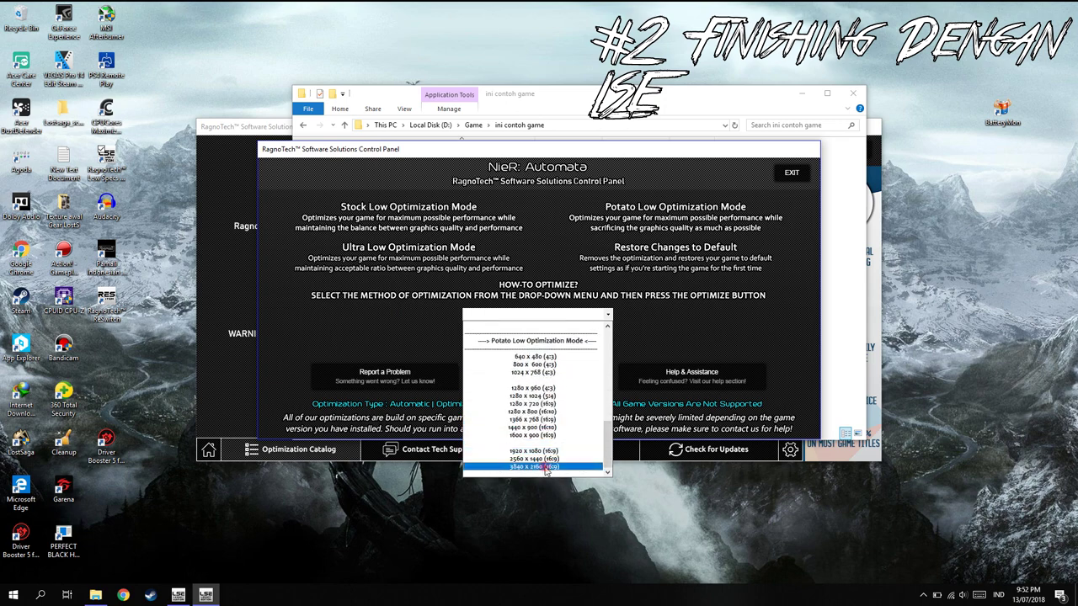
{"action": "left_click", "coordinate": [546, 467]}
{"action": "left_click", "coordinate": [535, 345]}
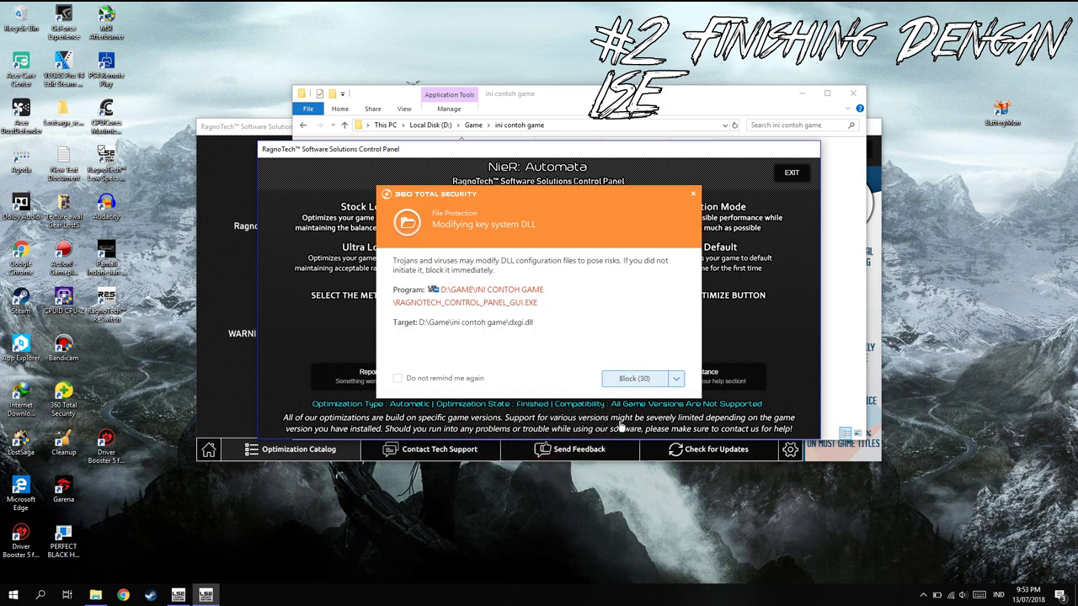
Allow the control panel to modify dxgi.dll in the game folder without further reminders, and turn off 360 Total Security's protection
{"action": "left_click", "coordinate": [678, 379]}
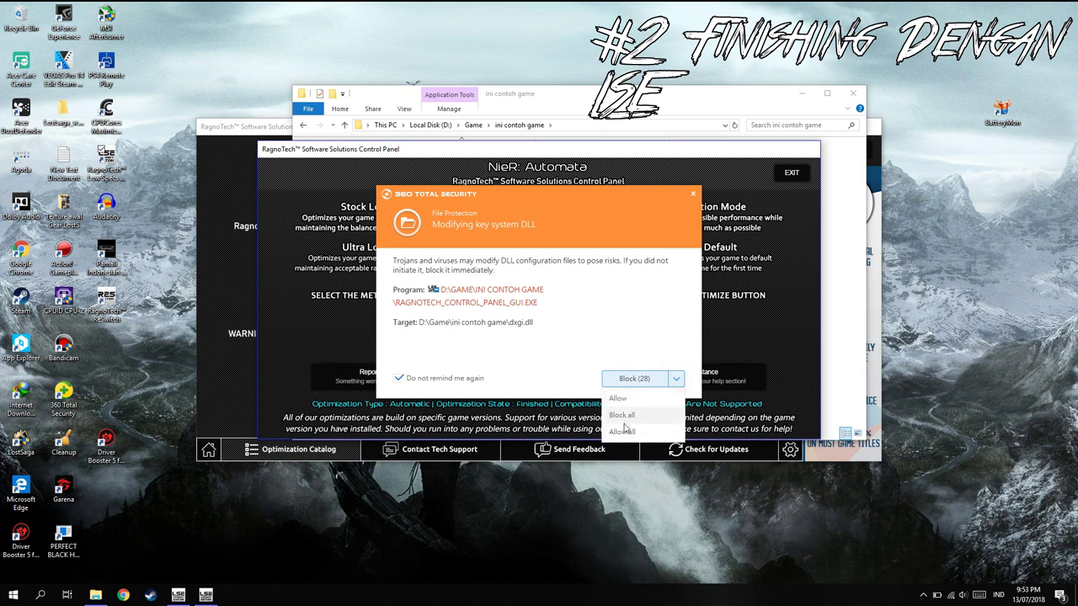
{"action": "left_click", "coordinate": [623, 413]}
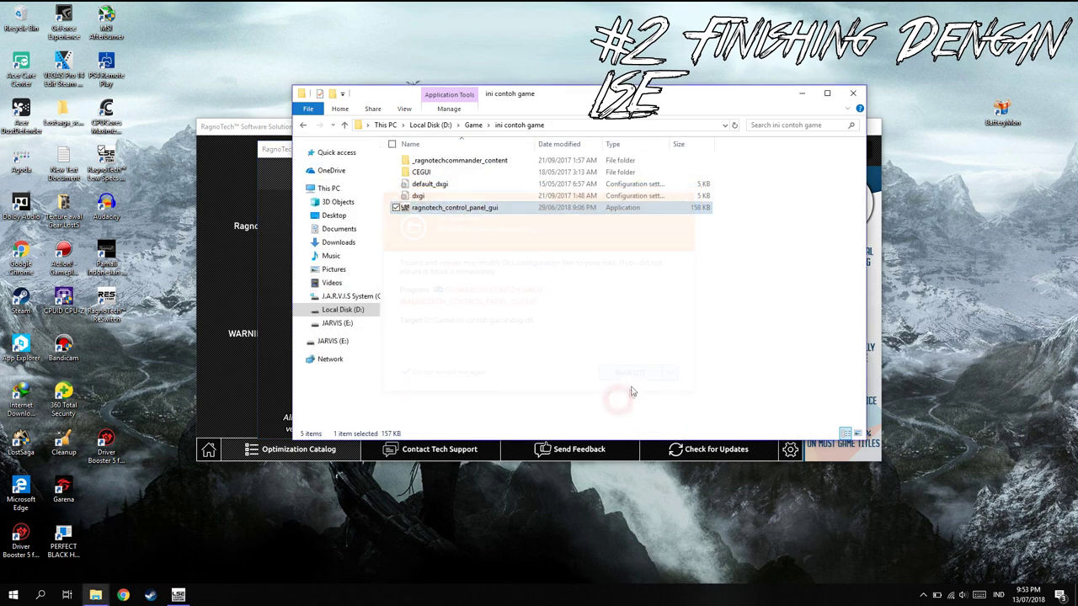
{"action": "left_click", "coordinate": [922, 595]}
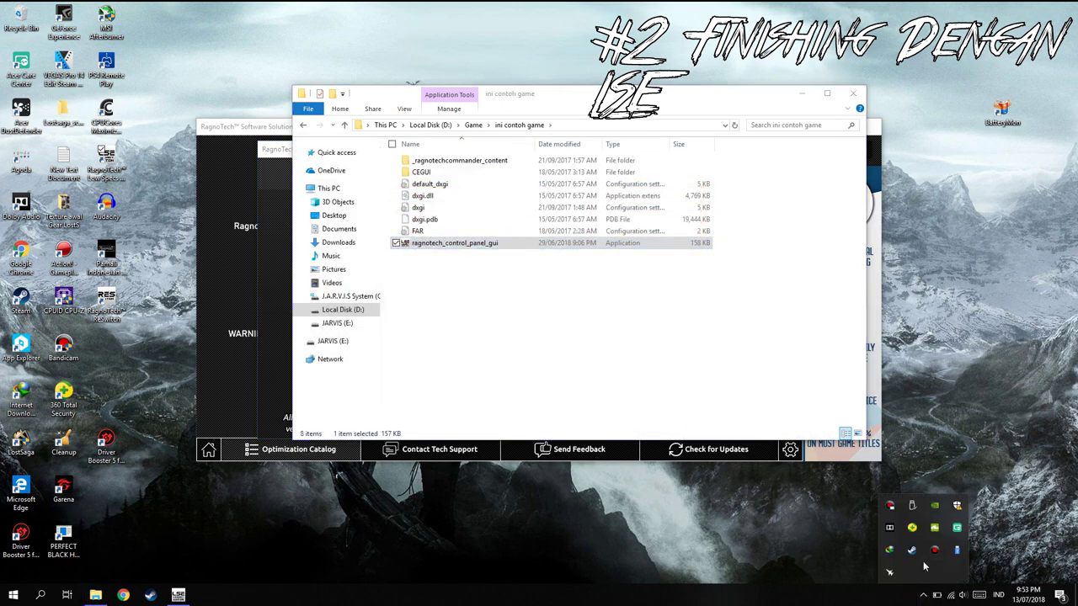
{"action": "right_click", "coordinate": [912, 527]}
{"action": "left_click", "coordinate": [1061, 373]}
{"action": "left_click", "coordinate": [545, 325]}
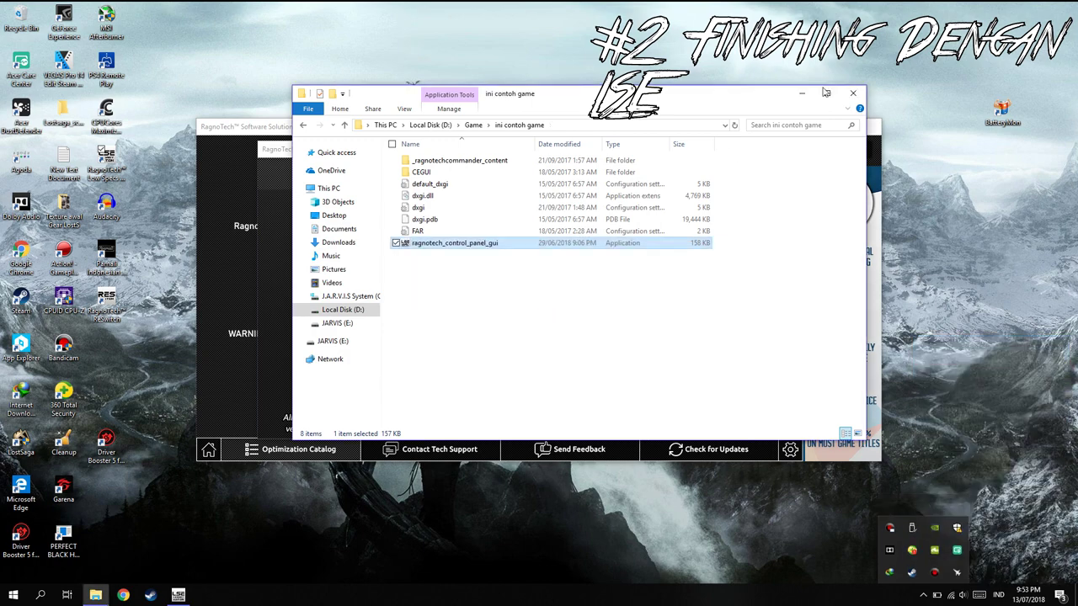
Dismiss the optimization completion message and exit both the NieR: Automata control panel and Low Specs Experience
{"action": "left_click", "coordinate": [628, 337]}
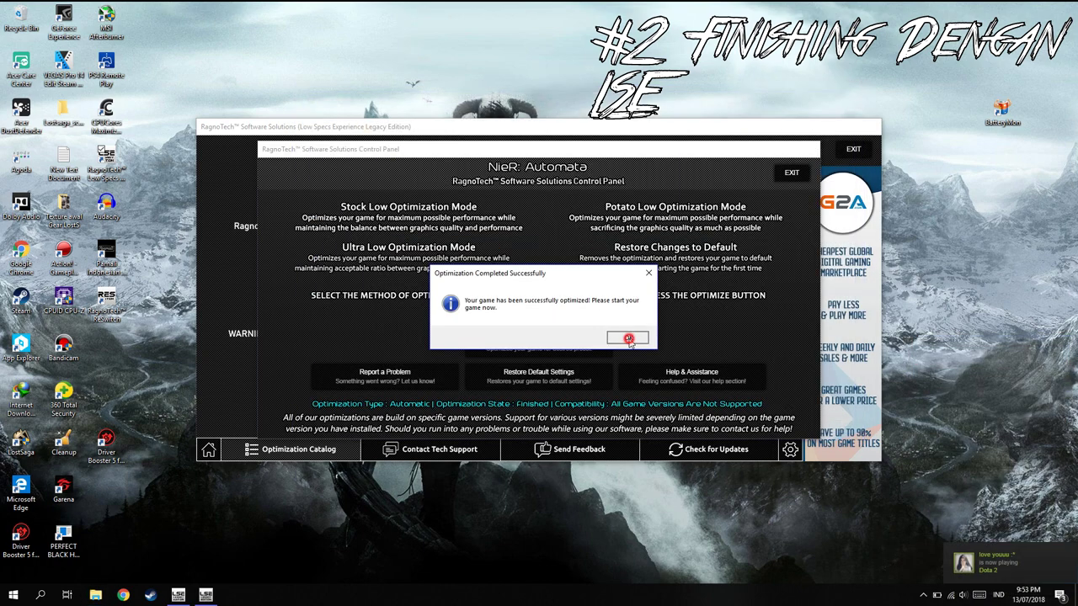
{"action": "left_click", "coordinate": [625, 337]}
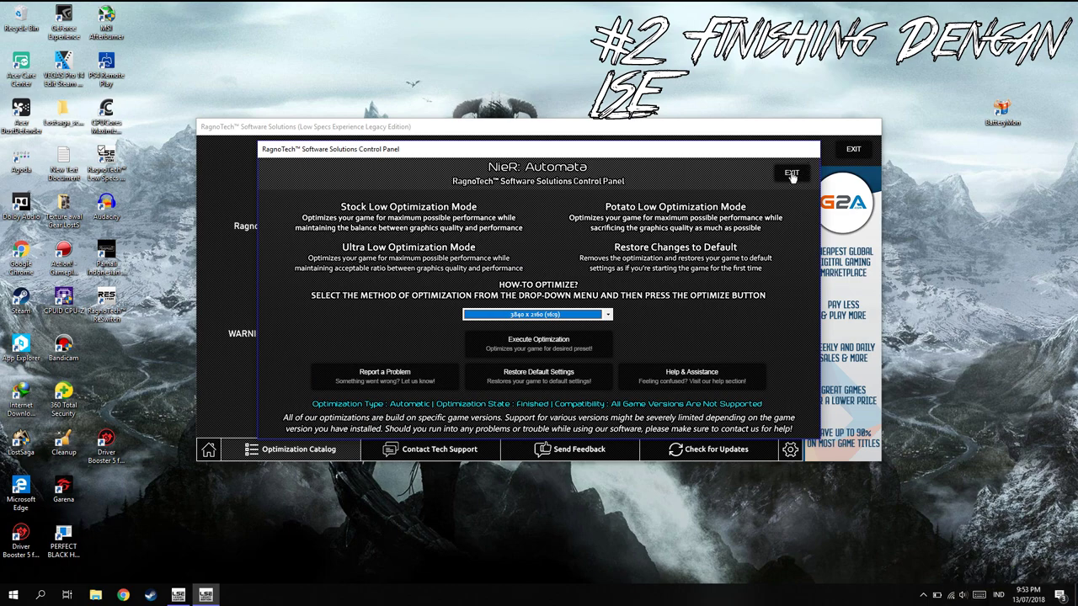
{"action": "left_click", "coordinate": [792, 174]}
{"action": "left_click", "coordinate": [853, 149]}
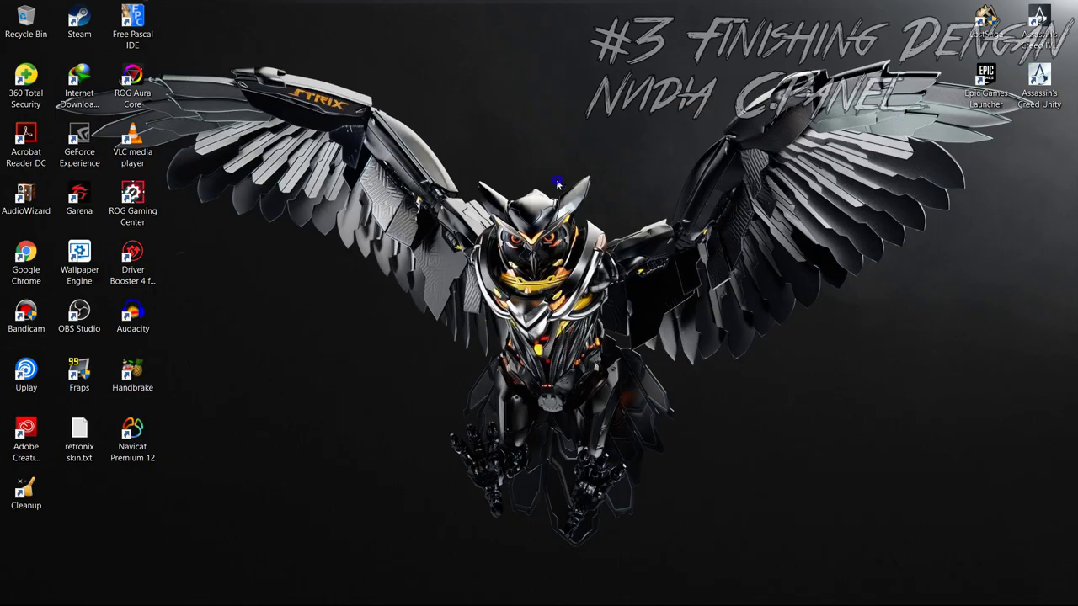
Open NVIDIA Control Panel from the desktop and show the program-specific 3D settings
{"action": "right_click", "coordinate": [558, 180]}
{"action": "left_click", "coordinate": [593, 301]}
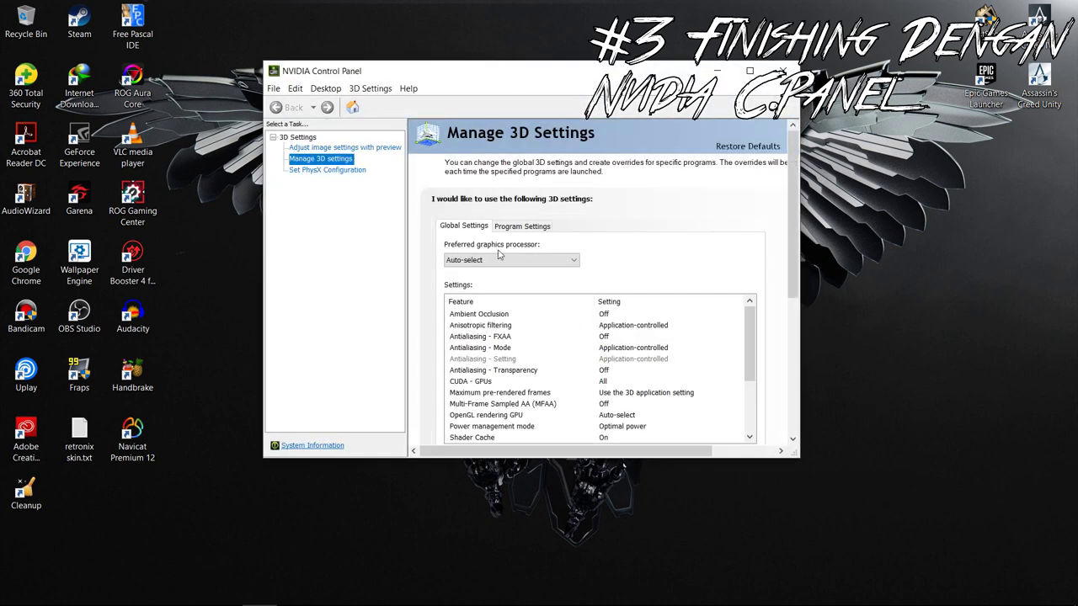
{"action": "left_click", "coordinate": [515, 227]}
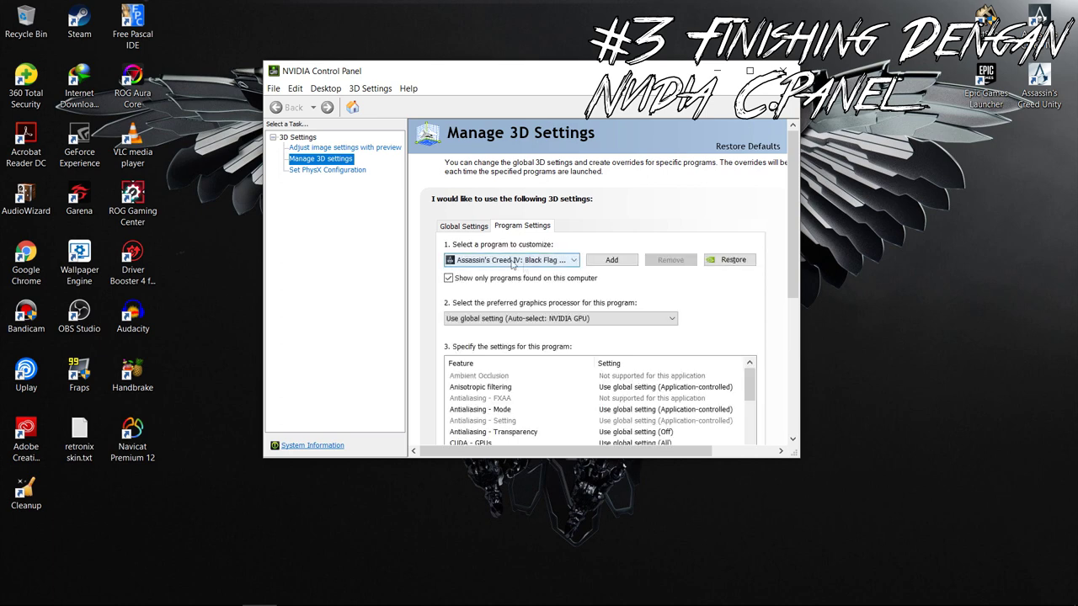
Add AC4BFSP.exe from the Assassin's Creed IV Black Flag folder as a program to customize
{"action": "left_click", "coordinate": [611, 260]}
{"action": "scroll", "coordinate": [621, 266], "scroll_direction": "down", "scroll_amount": 15}
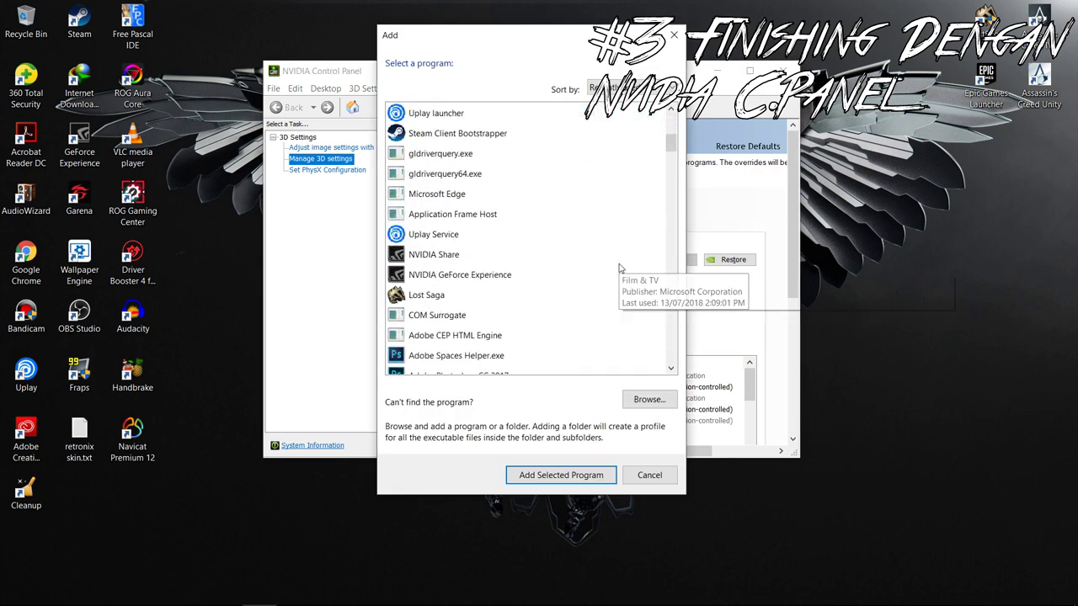
{"action": "scroll", "coordinate": [620, 267], "scroll_direction": "down", "scroll_amount": 15}
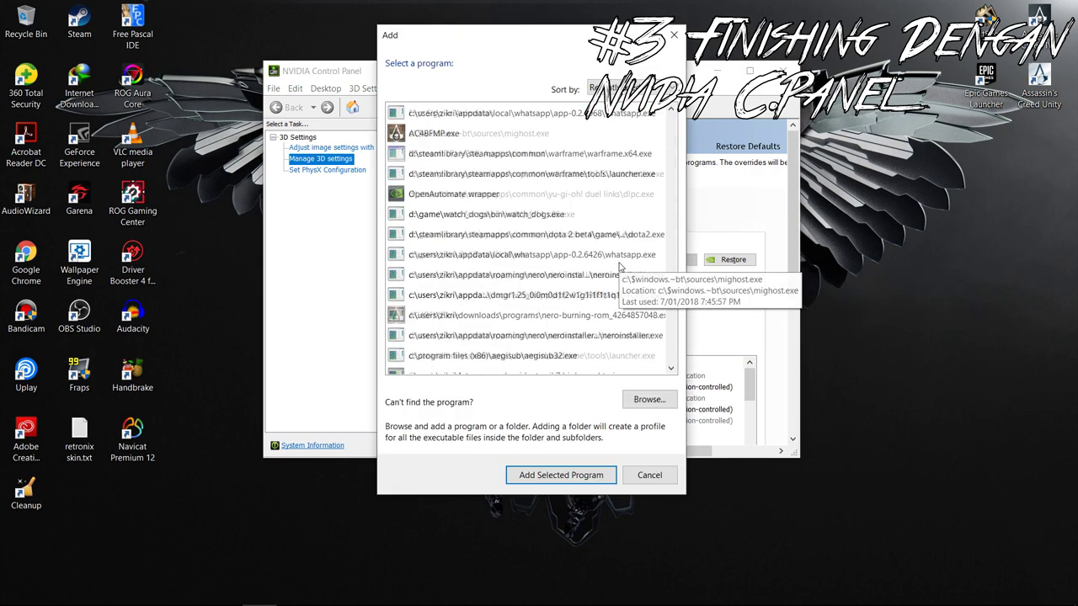
{"action": "left_click", "coordinate": [647, 399]}
{"action": "left_click", "coordinate": [531, 309]}
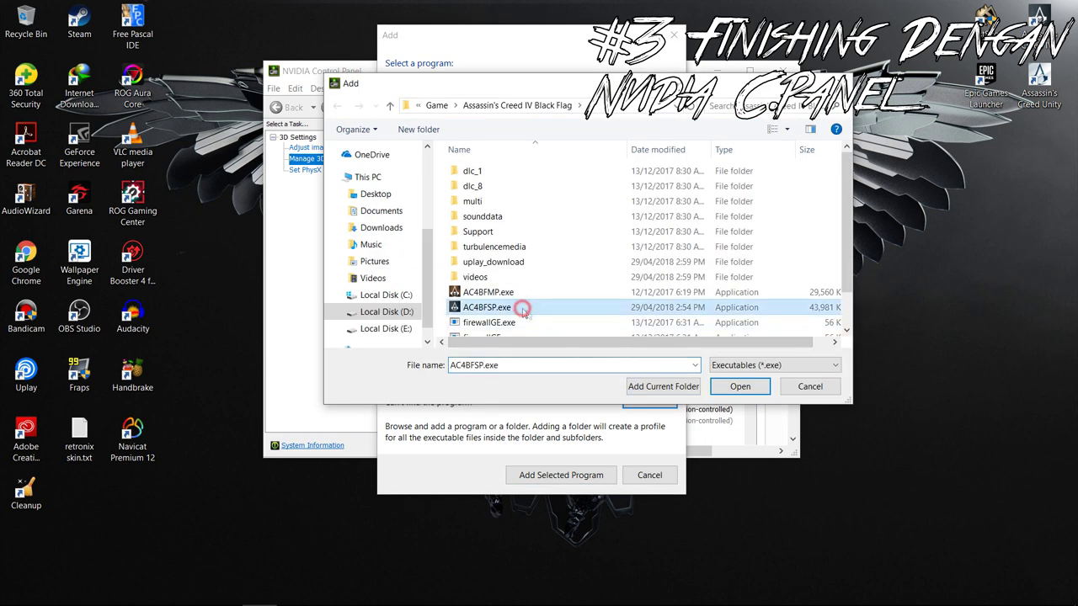
{"action": "left_click", "coordinate": [739, 386]}
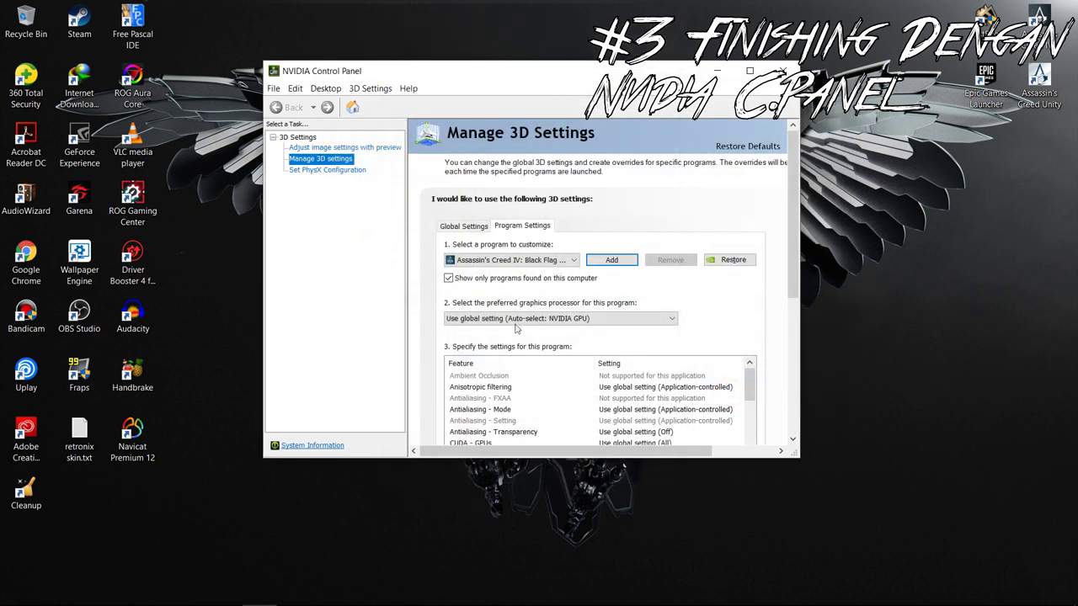
Assign the High-performance NVIDIA processor to Assassin's Creed IV: Black Flag and set its triple buffering to On
{"action": "left_click", "coordinate": [513, 319]}
{"action": "left_click", "coordinate": [529, 342]}
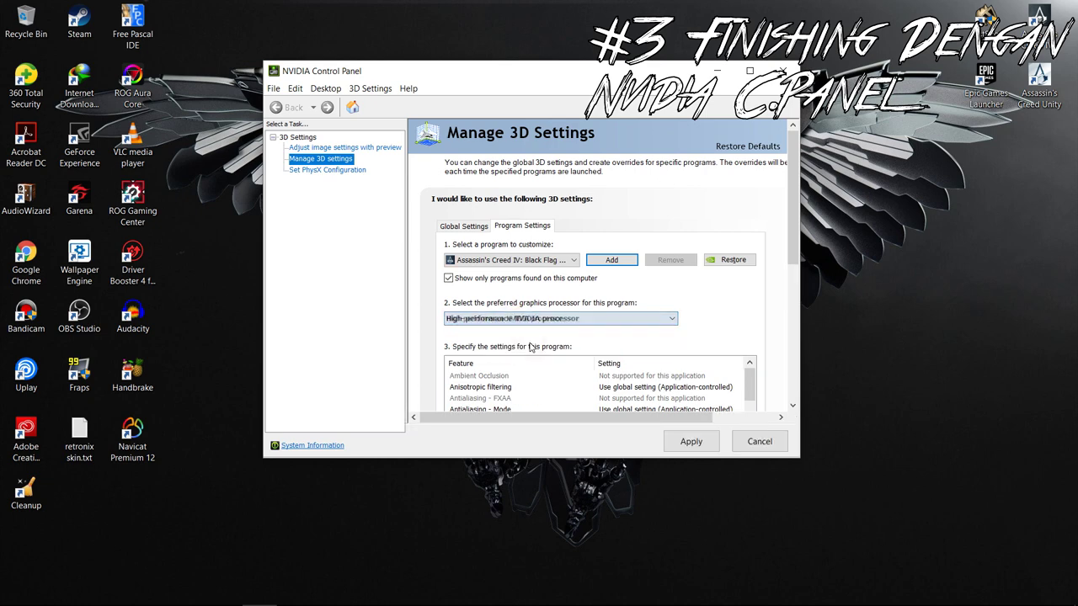
{"action": "scroll", "coordinate": [641, 368], "scroll_direction": "down", "scroll_amount": 10}
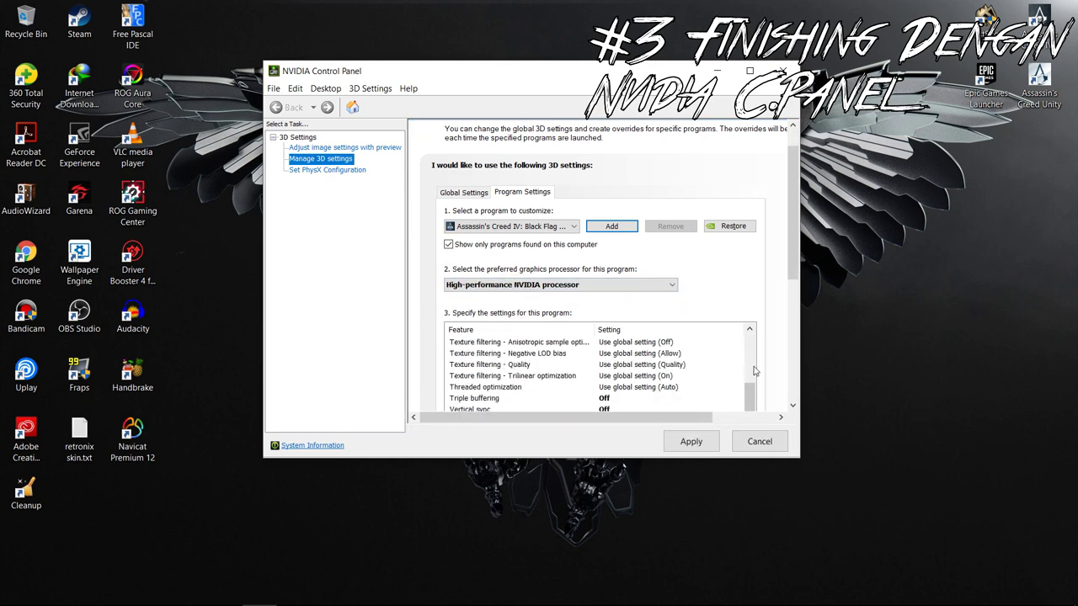
{"action": "scroll", "coordinate": [774, 350], "scroll_direction": "down", "scroll_amount": 2}
{"action": "left_click", "coordinate": [657, 331]}
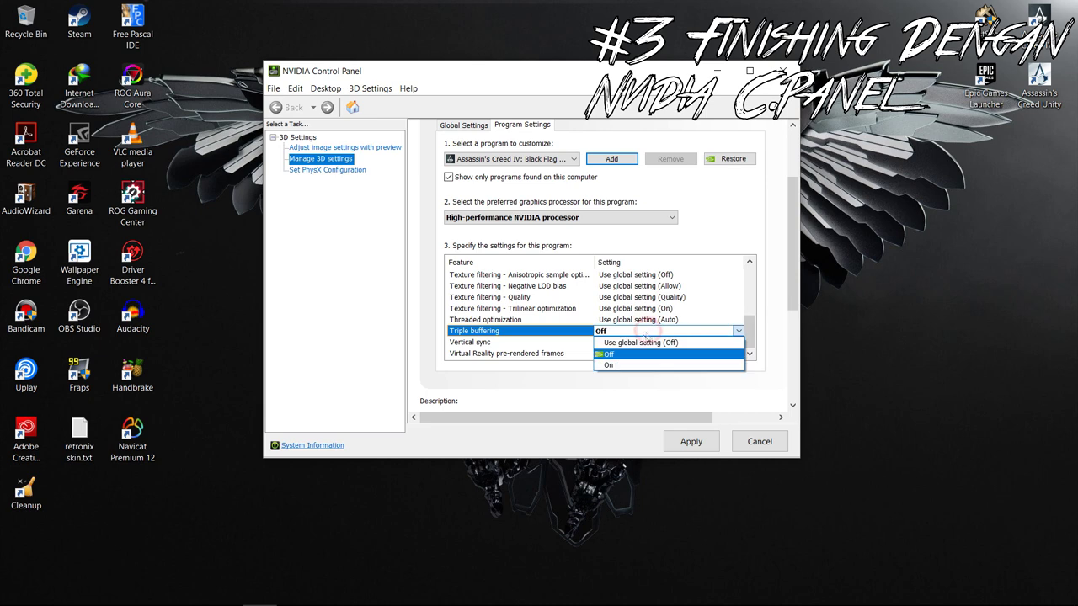
{"action": "left_click", "coordinate": [626, 372]}
{"action": "left_click", "coordinate": [715, 354]}
{"action": "left_click", "coordinate": [746, 336]}
{"action": "scroll", "coordinate": [746, 336], "scroll_direction": "down", "scroll_amount": 2}
Set Vertical sync to On for Assassin's Creed IV: Black Flag and apply the program settings
{"action": "left_click", "coordinate": [665, 342]}
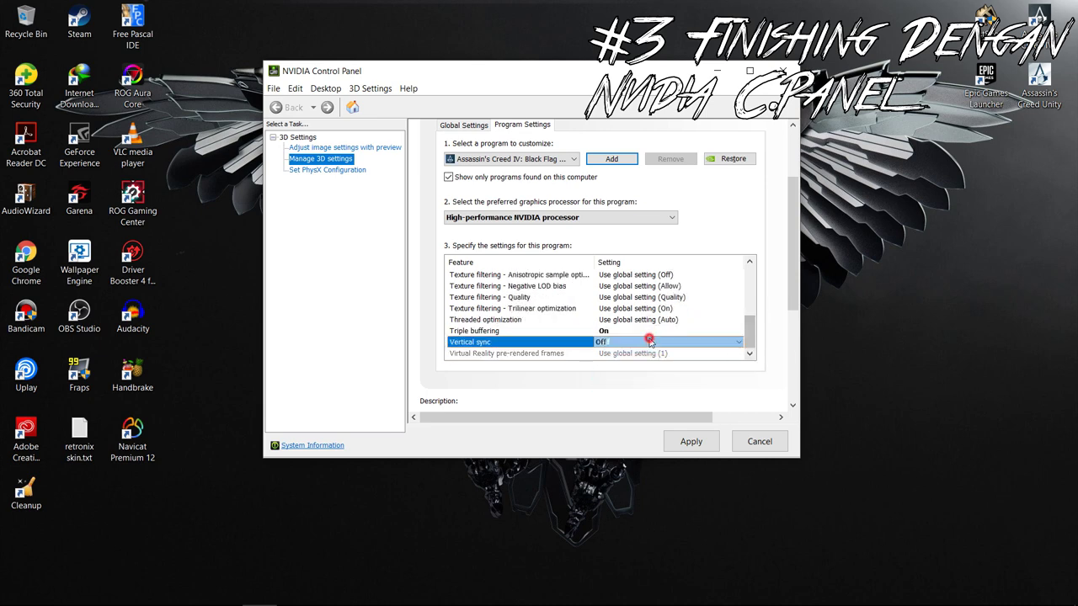
{"action": "left_click", "coordinate": [627, 376]}
{"action": "left_click_drag", "start_coordinate": [750, 346], "coordinate": [760, 319]}
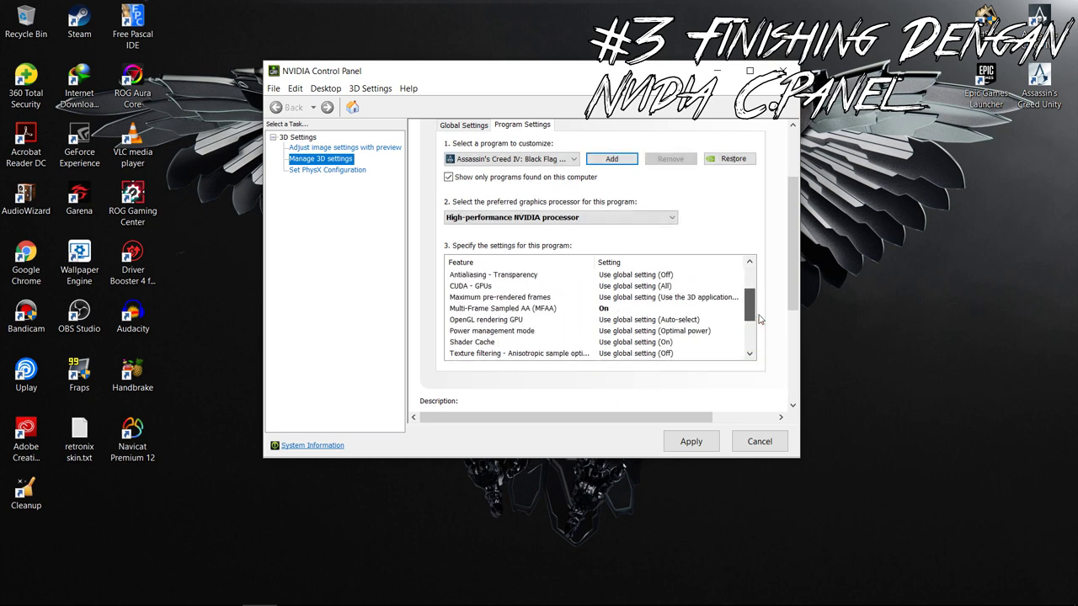
{"action": "left_click_drag", "start_coordinate": [760, 318], "coordinate": [763, 357]}
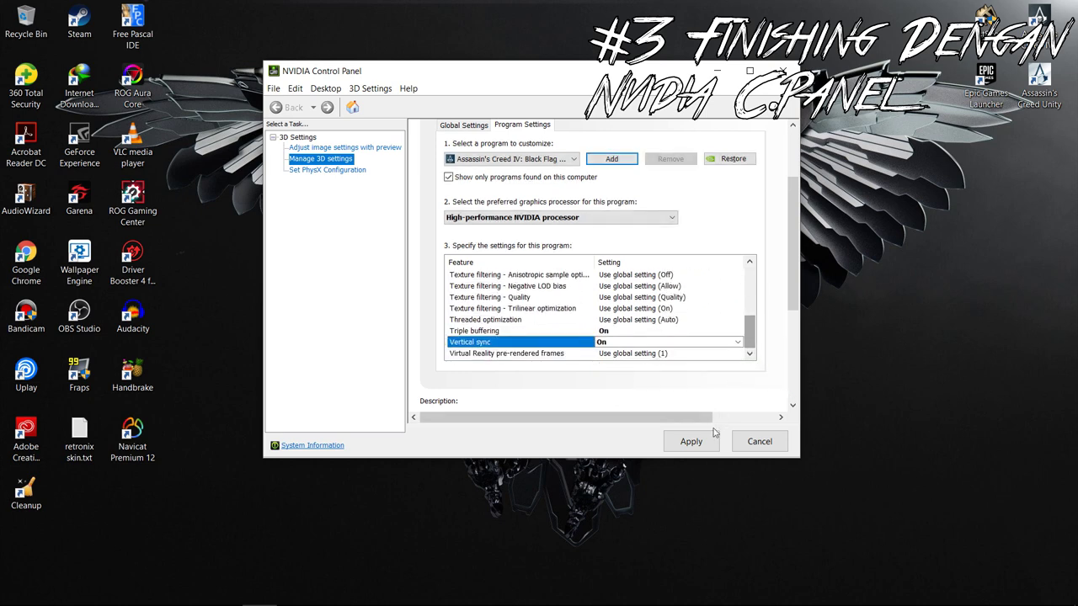
{"action": "left_click", "coordinate": [690, 443]}
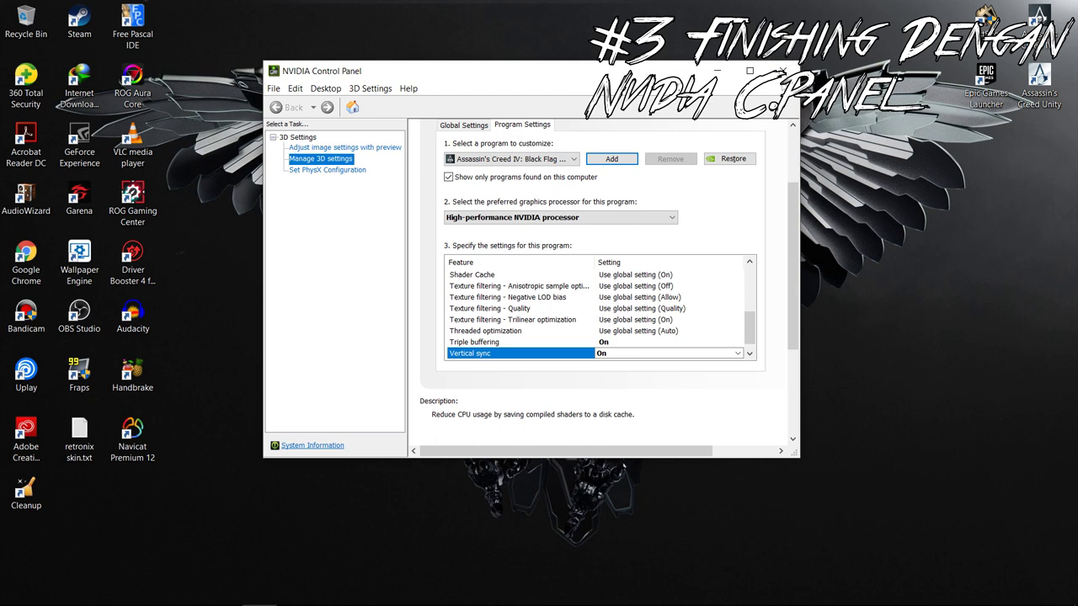
Close NVIDIA Control Panel and launch Assassin's Creed IV from its desktop shortcut
{"action": "left_click", "coordinate": [783, 70]}
{"action": "double_click", "coordinate": [1052, 8]}
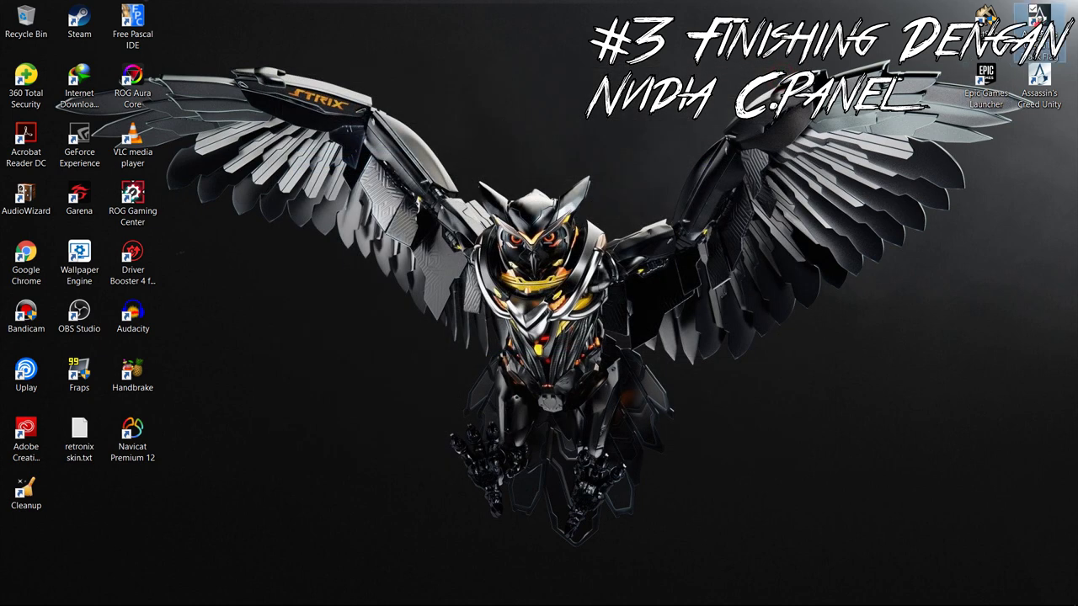